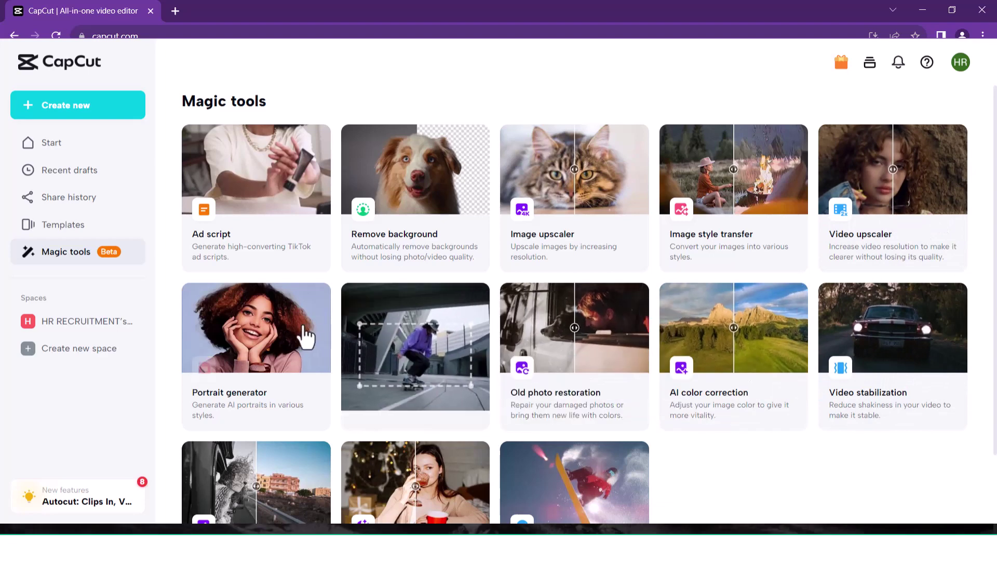
Step: Look through the available magic tools and the Misc video templates
{"action": "scroll", "coordinate": [304, 273], "scroll_direction": "down", "scroll_amount": 2}
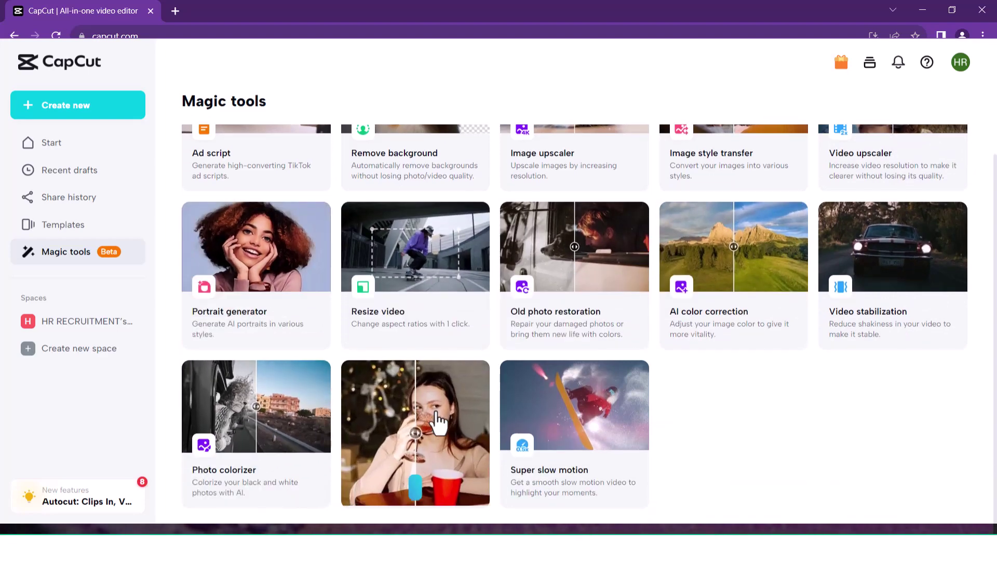
{"action": "scroll", "coordinate": [665, 384], "scroll_direction": "up", "scroll_amount": 2}
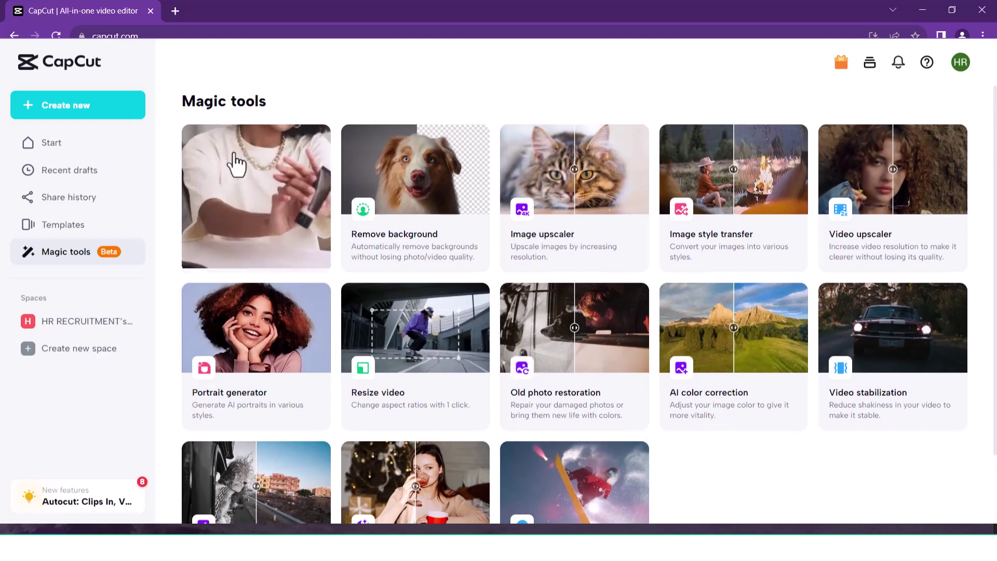
{"action": "left_click", "coordinate": [109, 231]}
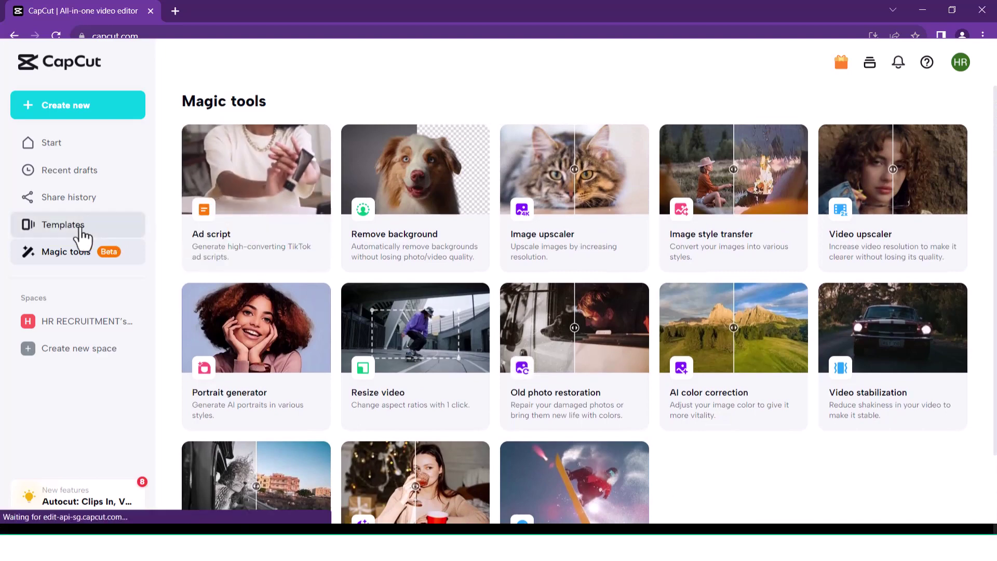
{"action": "scroll", "coordinate": [293, 211], "scroll_direction": "down", "scroll_amount": 8}
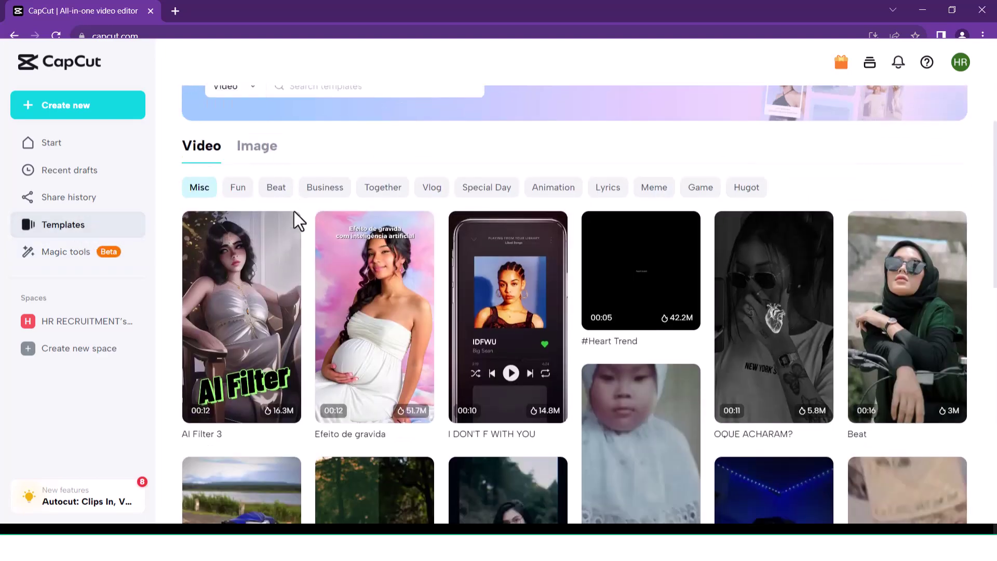
{"action": "scroll", "coordinate": [352, 213], "scroll_direction": "down", "scroll_amount": 8}
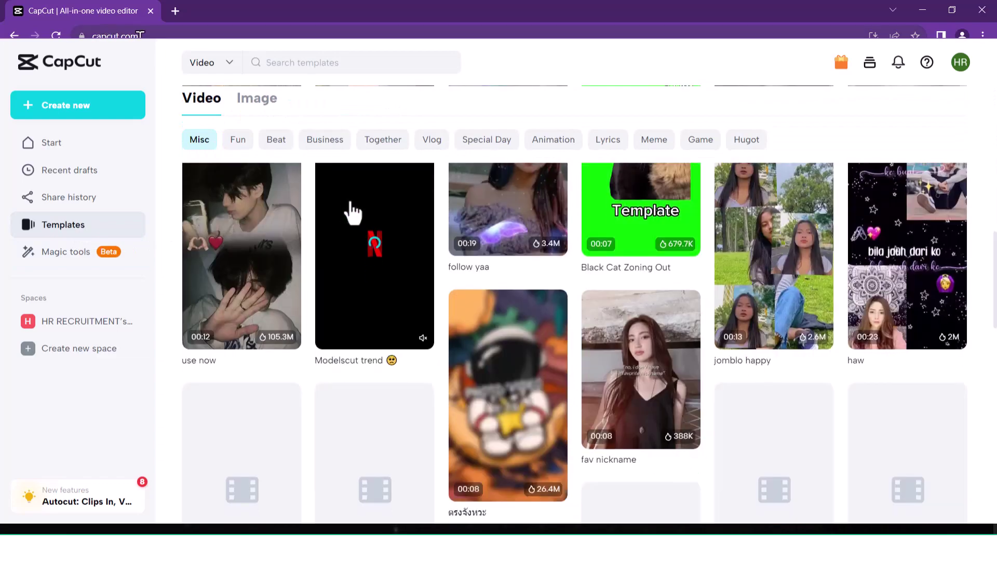
{"action": "scroll", "coordinate": [355, 207], "scroll_direction": "down", "scroll_amount": 10}
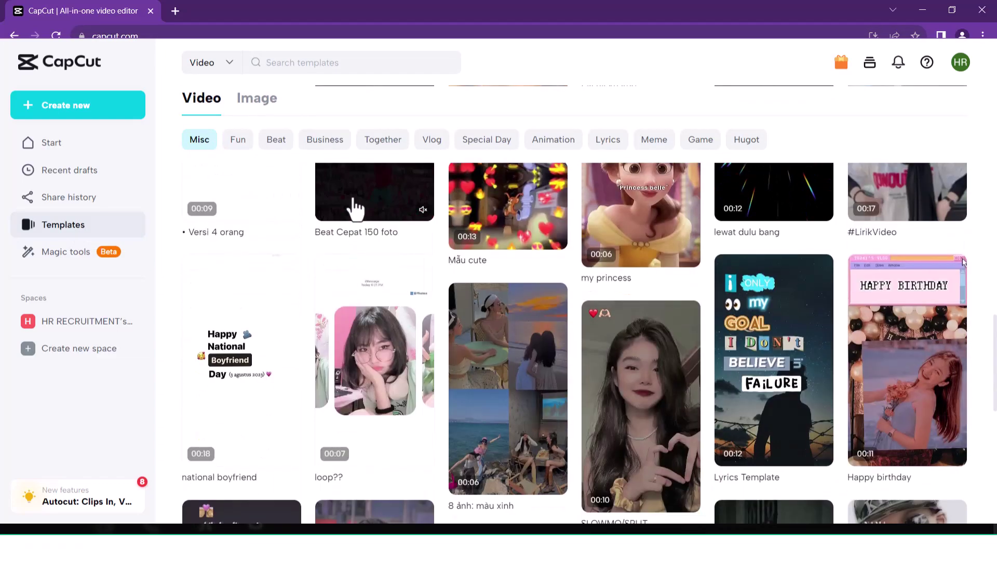
{"action": "scroll", "coordinate": [358, 197], "scroll_direction": "up", "scroll_amount": 20}
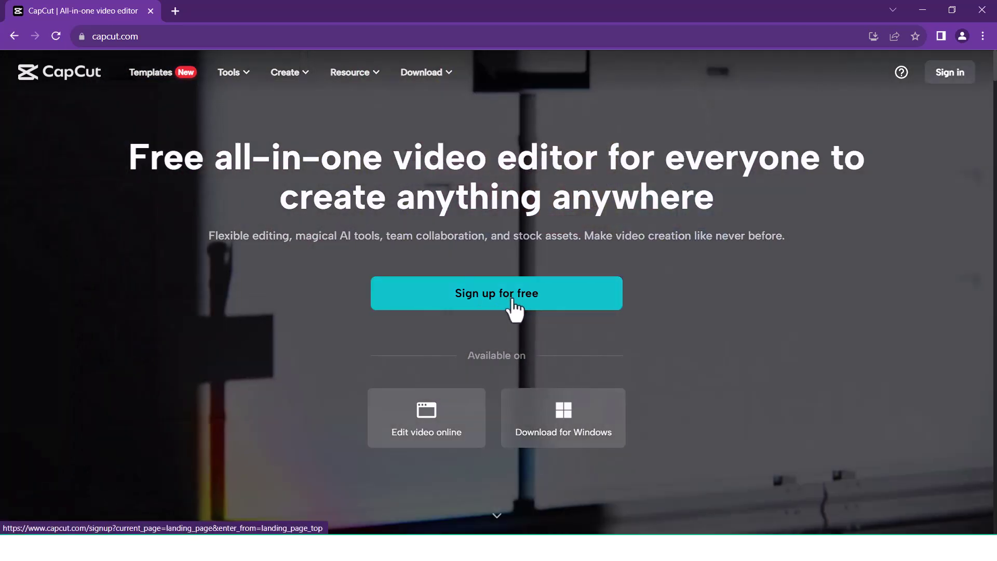
Step: Sign up for a free CapCut account using Google
{"action": "left_click", "coordinate": [513, 302]}
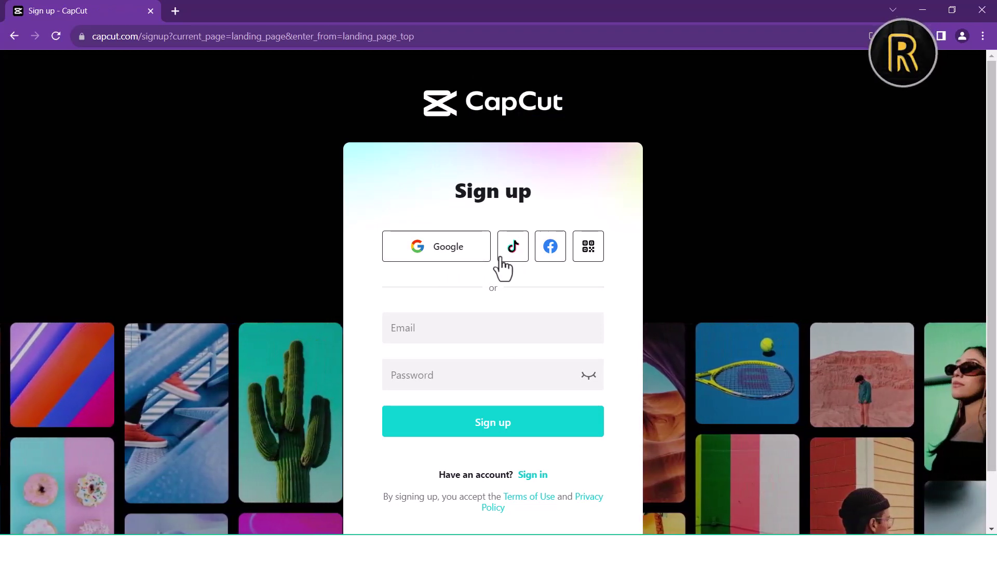
{"action": "left_click", "coordinate": [443, 254]}
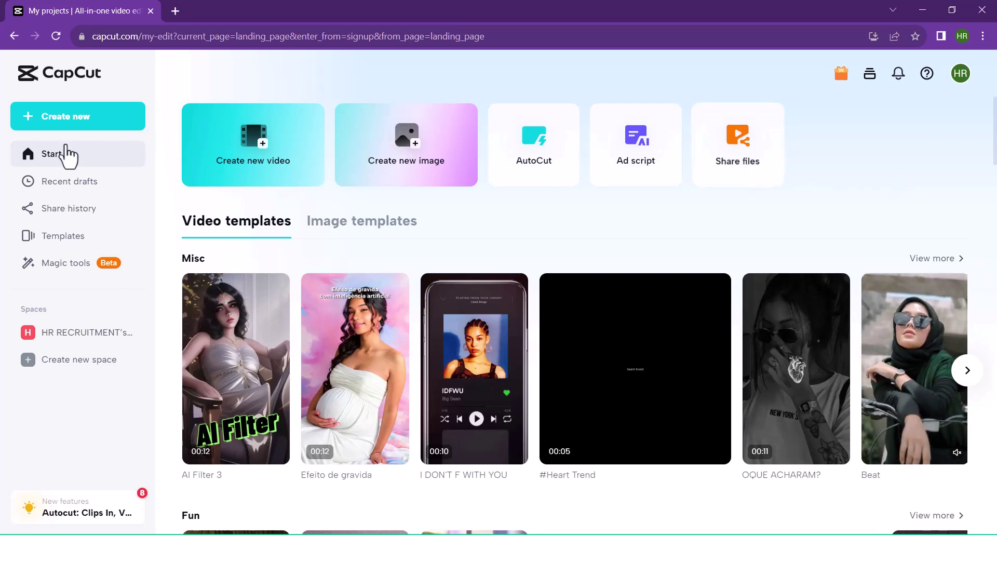
Step: Look over the magic tools and start the Ad script generator
{"action": "left_click", "coordinate": [65, 266]}
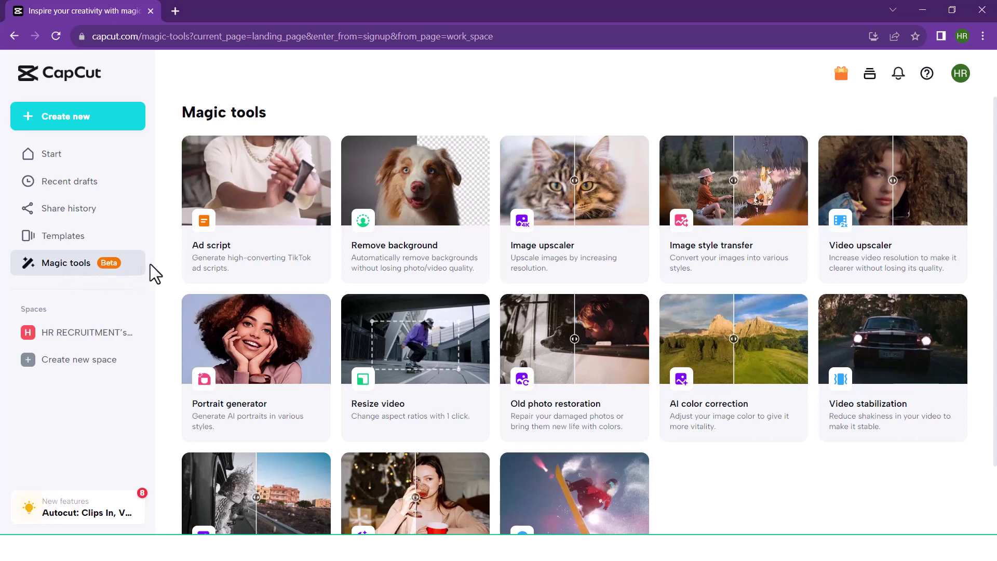
{"action": "scroll", "coordinate": [162, 264], "scroll_direction": "down", "scroll_amount": 2}
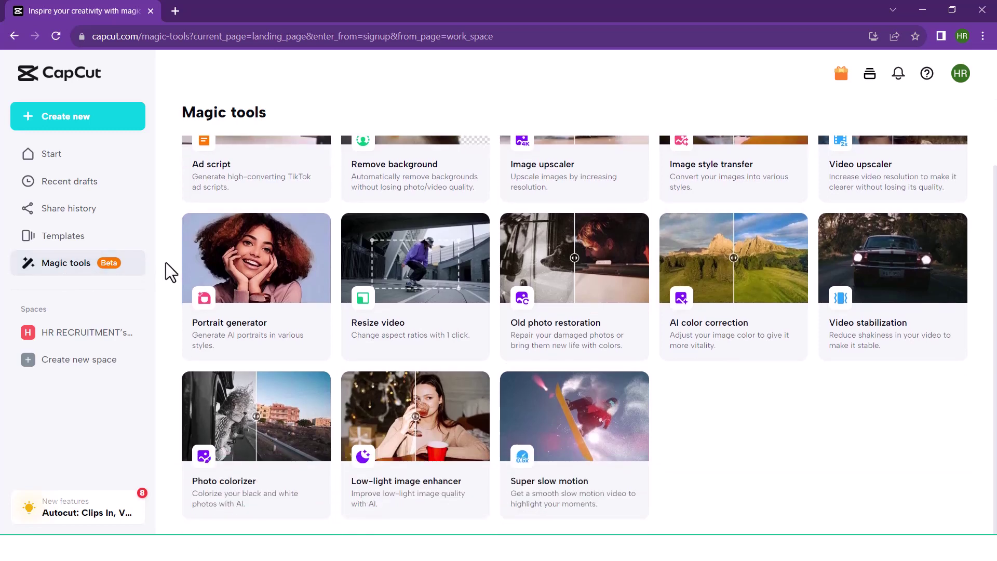
{"action": "scroll", "coordinate": [168, 261], "scroll_direction": "up", "scroll_amount": 2}
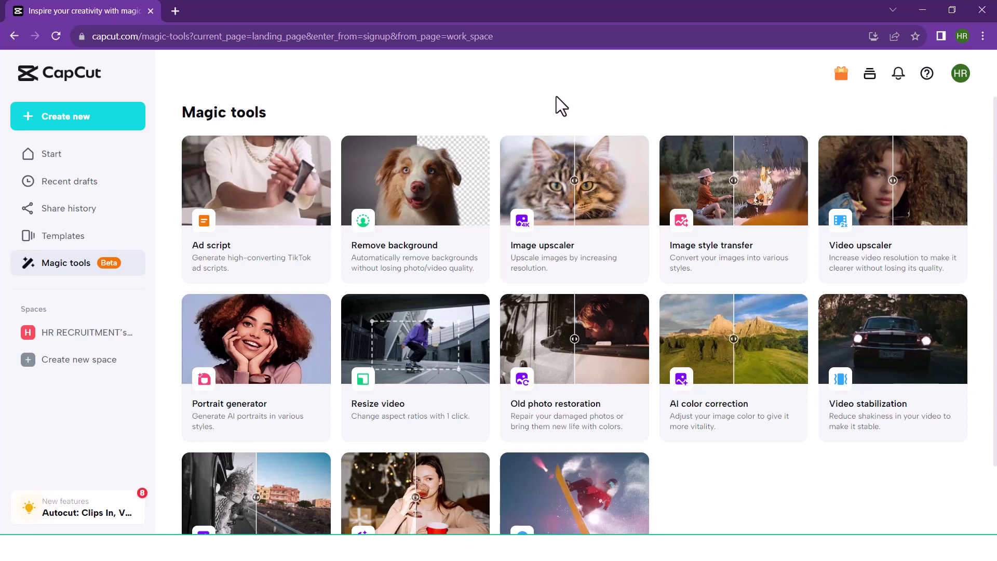
{"action": "mouse_move", "coordinate": [254, 194]}
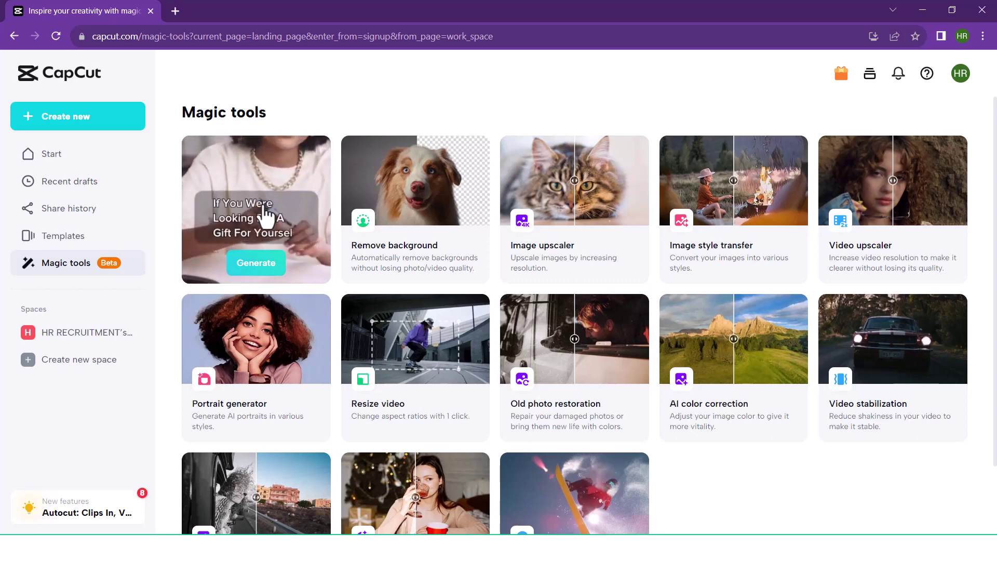
{"action": "left_click", "coordinate": [256, 263]}
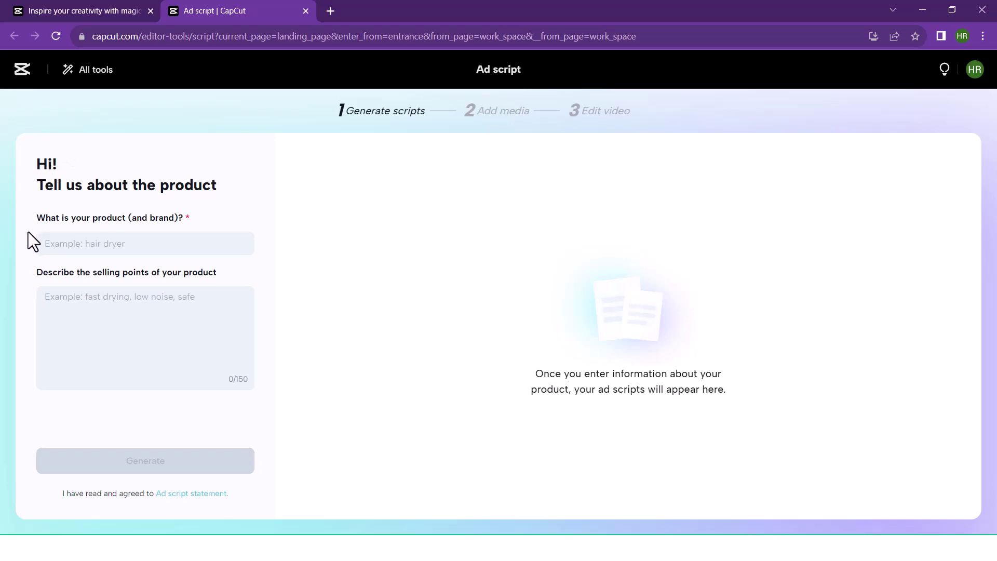
Step: Generate ad scripts for the product "Polo shirt" with the selling points "elegance, comfort and affordable"
{"action": "left_click", "coordinate": [103, 249]}
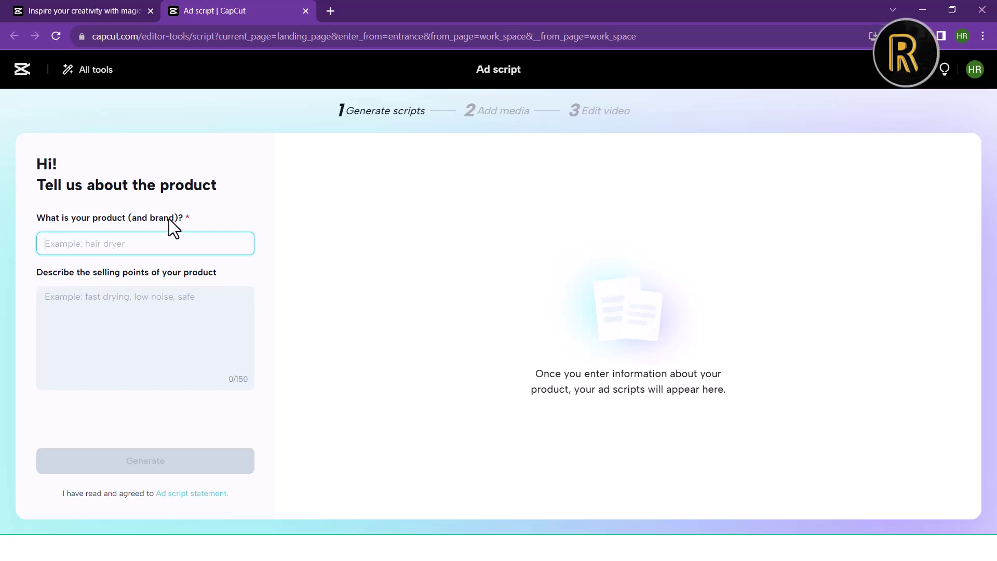
{"action": "left_click", "coordinate": [87, 294]}
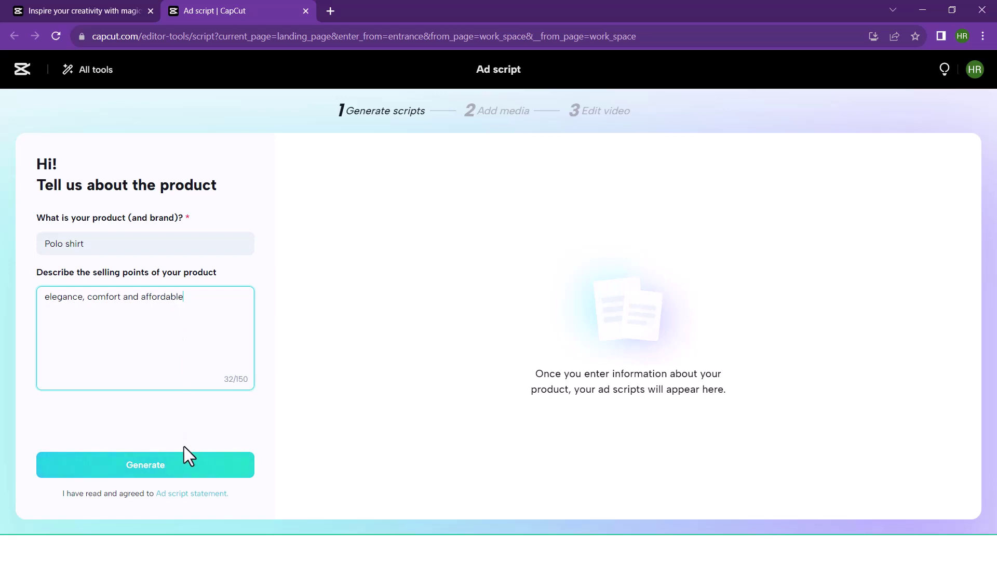
{"action": "left_click", "coordinate": [161, 467]}
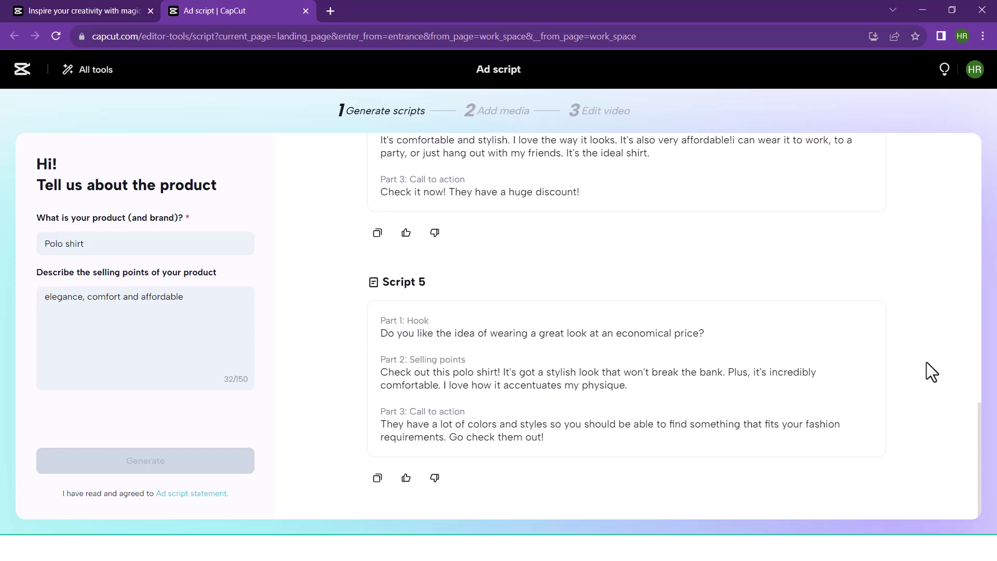
Step: Review the generated ad scripts and choose Script 5 for the video
{"action": "scroll", "coordinate": [922, 356], "scroll_direction": "up", "scroll_amount": 20}
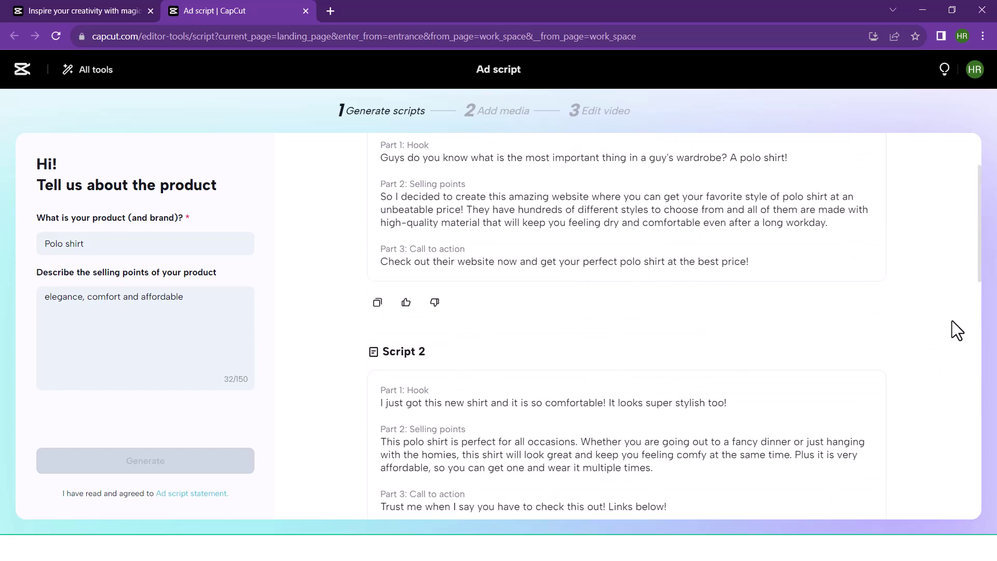
{"action": "scroll", "coordinate": [768, 283], "scroll_direction": "up", "scroll_amount": 2}
{"action": "scroll", "coordinate": [723, 283], "scroll_direction": "down", "scroll_amount": 4}
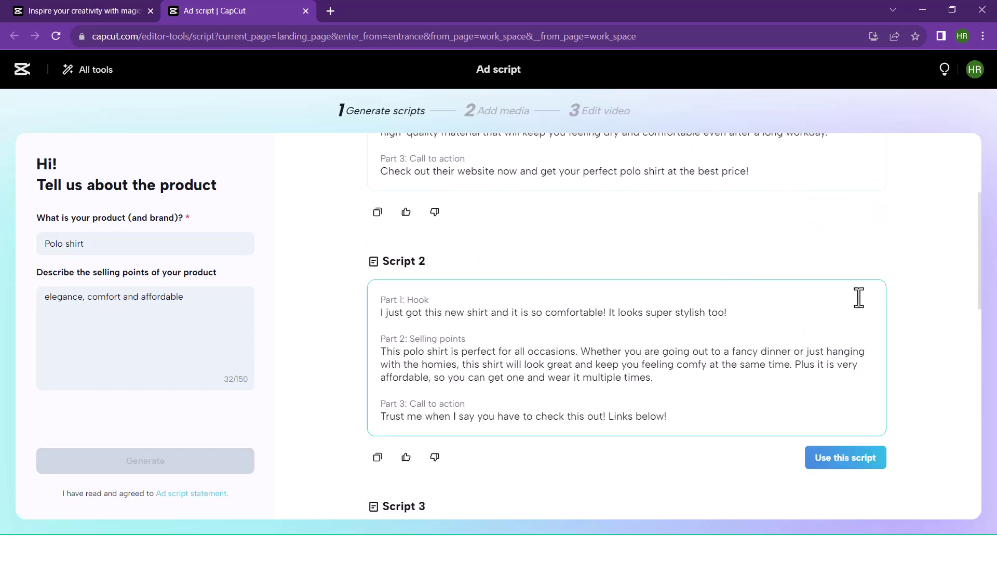
{"action": "scroll", "coordinate": [937, 311], "scroll_direction": "down", "scroll_amount": 4}
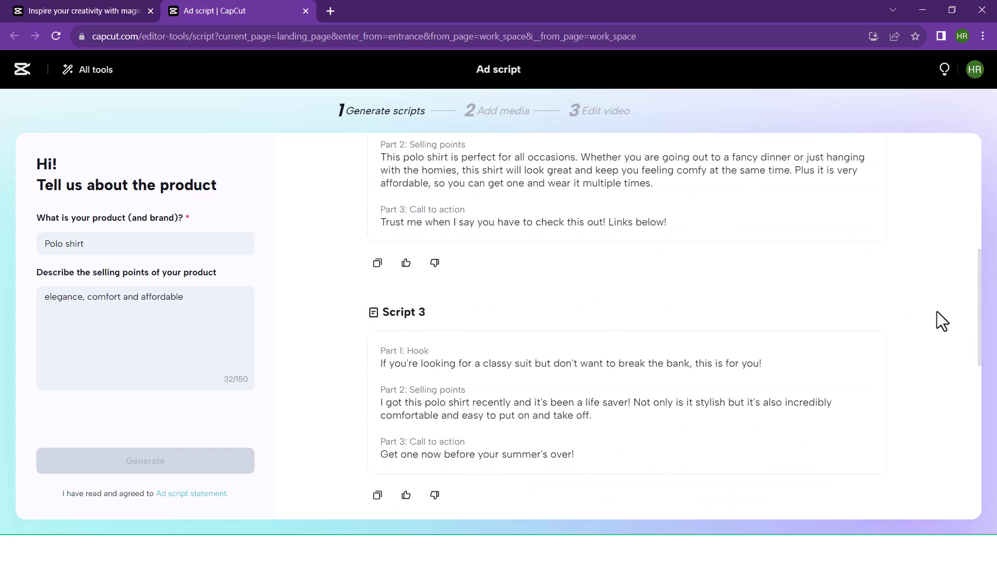
{"action": "scroll", "coordinate": [937, 314], "scroll_direction": "down", "scroll_amount": 10}
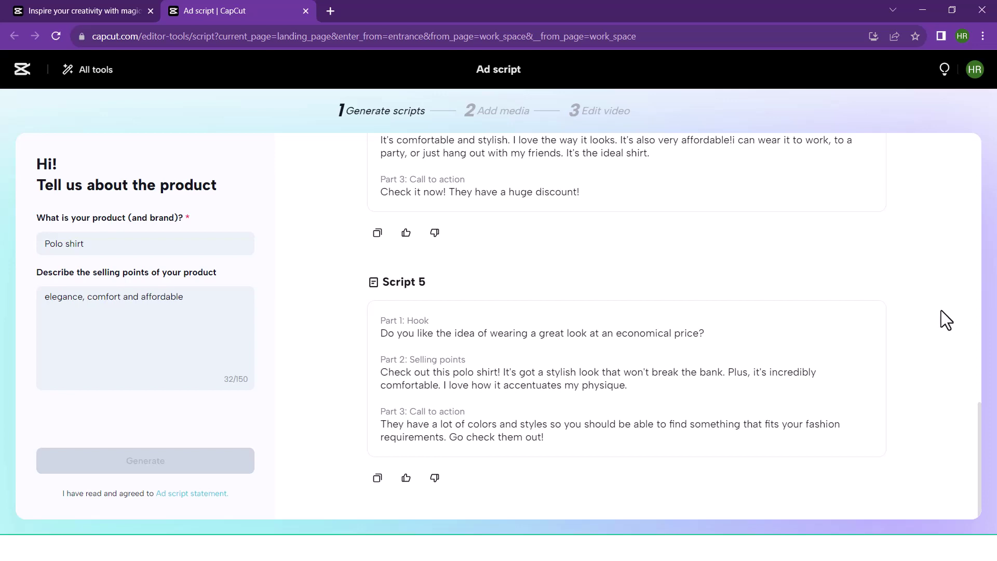
{"action": "scroll", "coordinate": [940, 303], "scroll_direction": "up", "scroll_amount": 15}
{"action": "scroll", "coordinate": [950, 374], "scroll_direction": "down", "scroll_amount": 15}
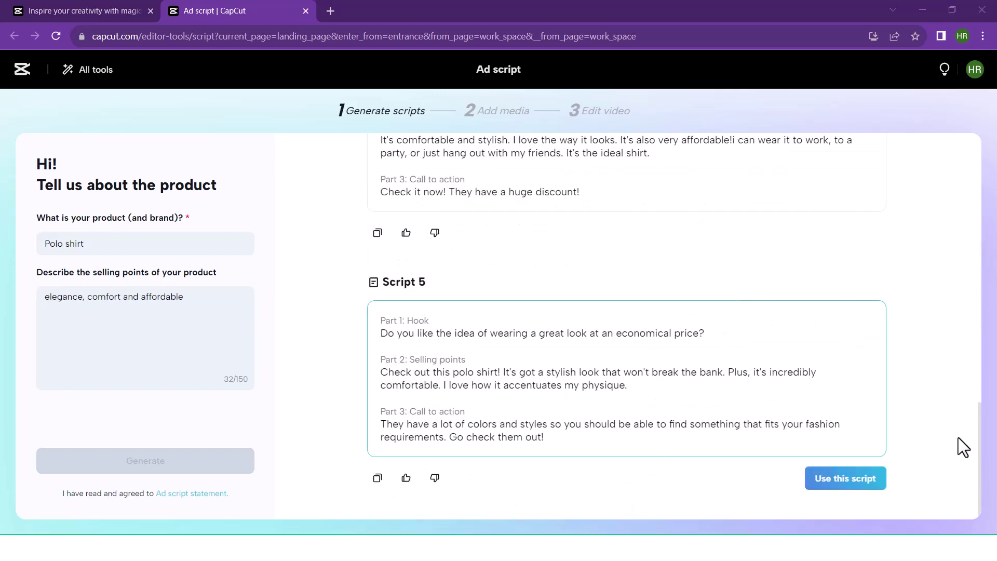
{"action": "left_click", "coordinate": [846, 481]}
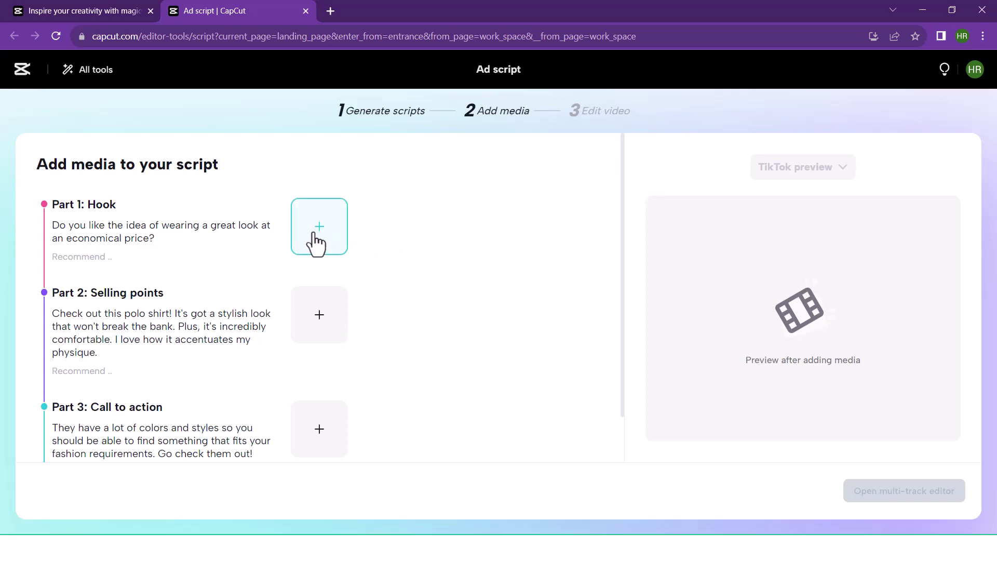
Step: Upload the image man shirt.JPG from the Downloads folder and add it to the script's Hook part
{"action": "left_click", "coordinate": [330, 235]}
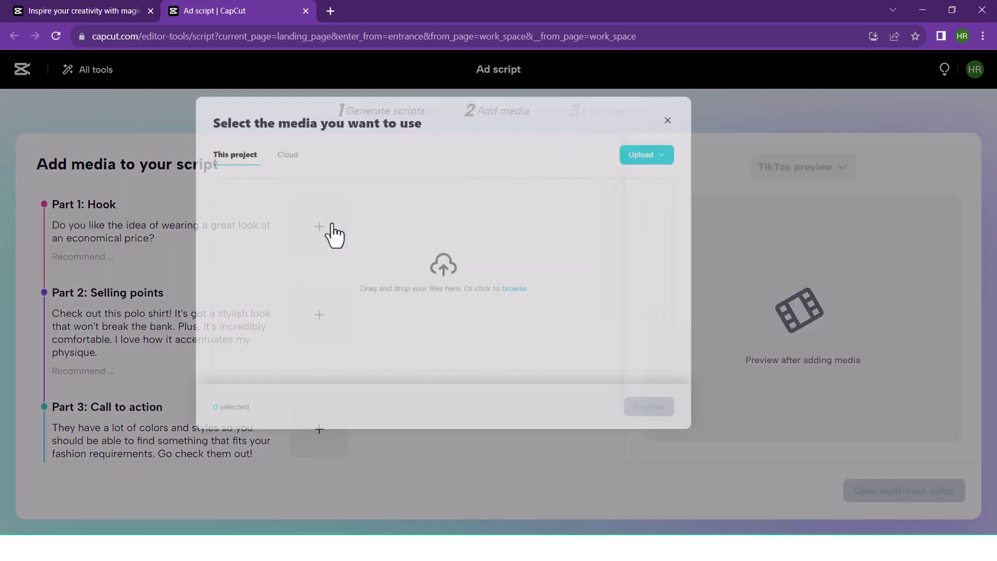
{"action": "left_click", "coordinate": [576, 318]}
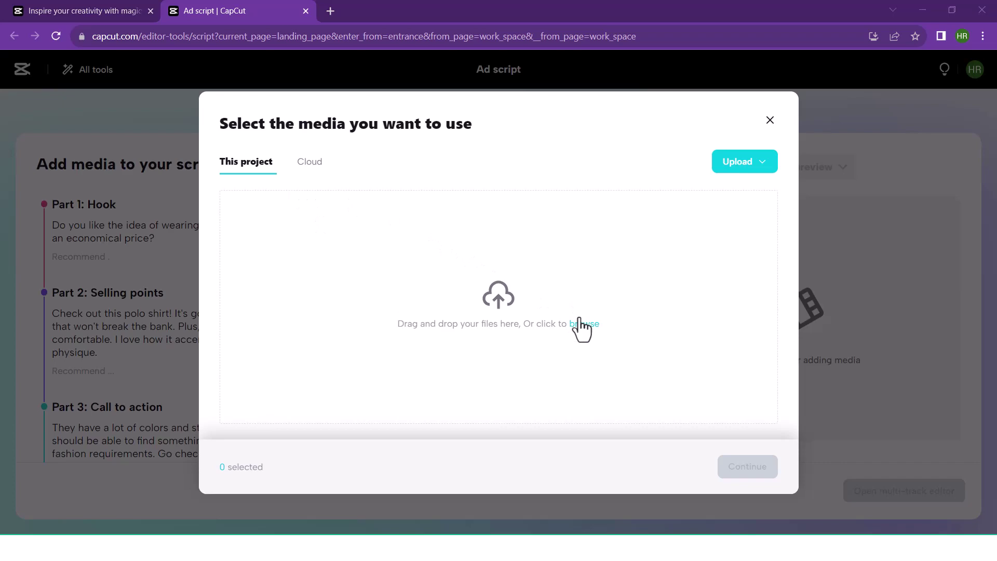
{"action": "left_click", "coordinate": [753, 481]}
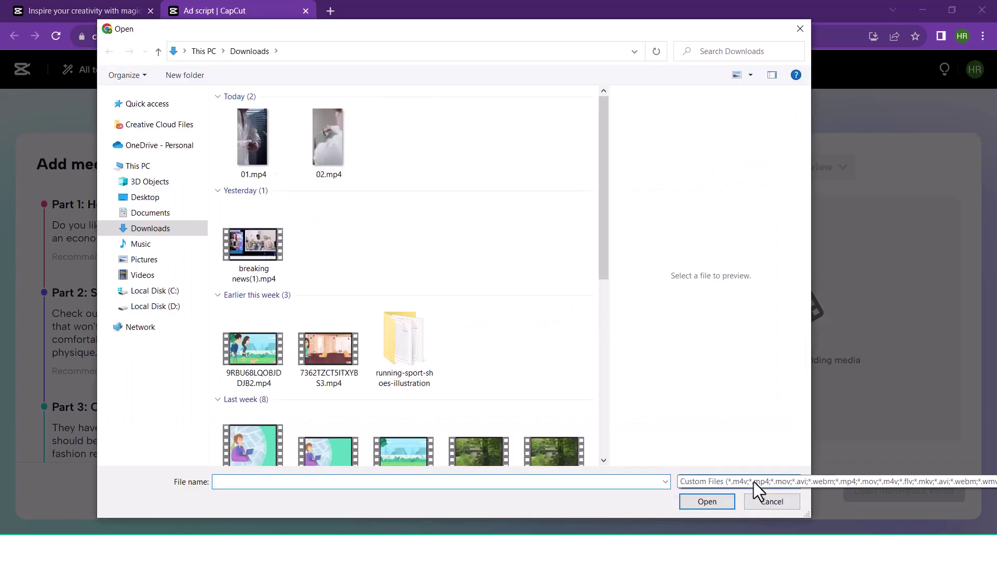
{"action": "left_click", "coordinate": [727, 500]}
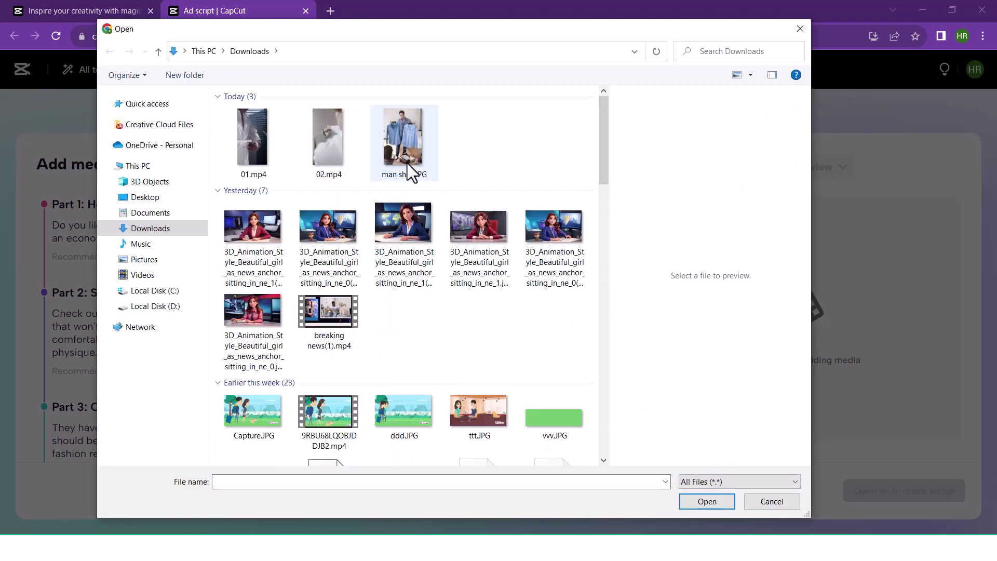
{"action": "double_click", "coordinate": [404, 153]}
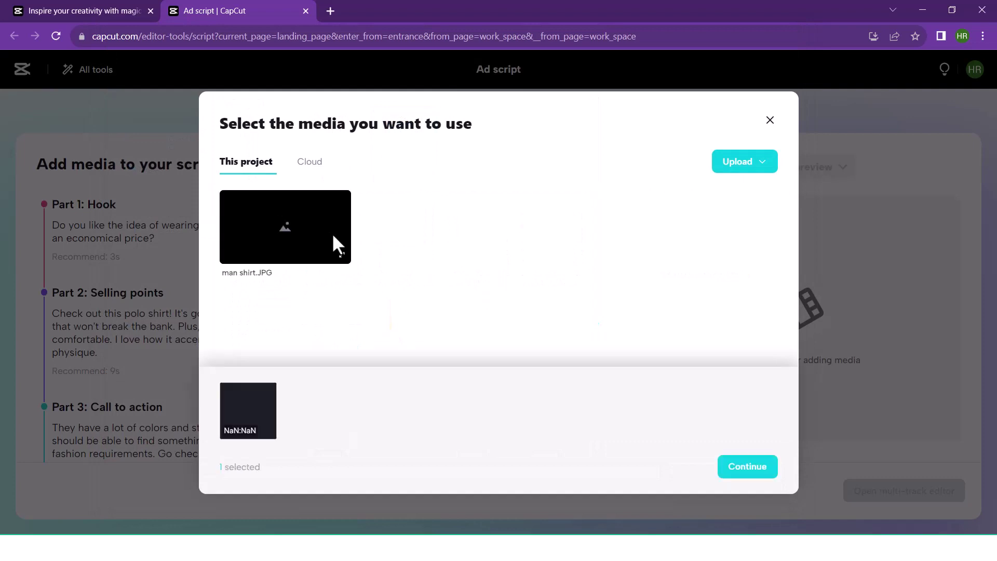
{"action": "left_click", "coordinate": [756, 469]}
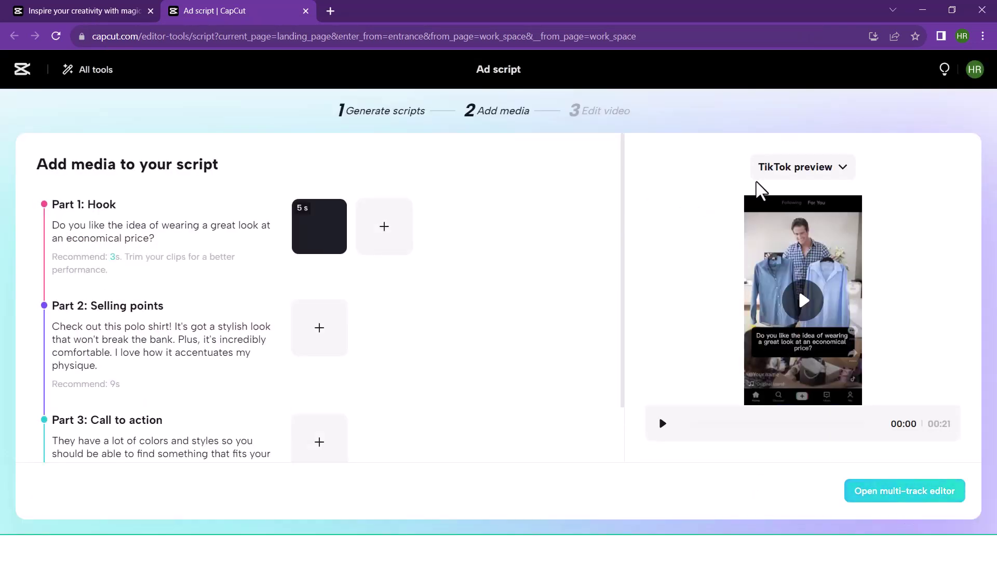
Step: Compare the video's Original view with its TikTok preview, ending on the TikTok preview
{"action": "left_click", "coordinate": [795, 173]}
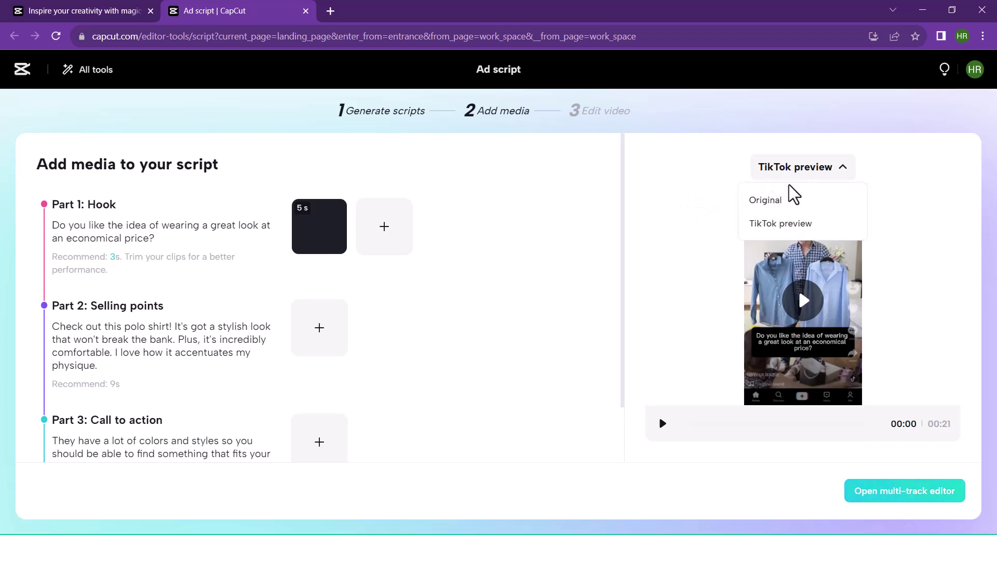
{"action": "left_click", "coordinate": [793, 201]}
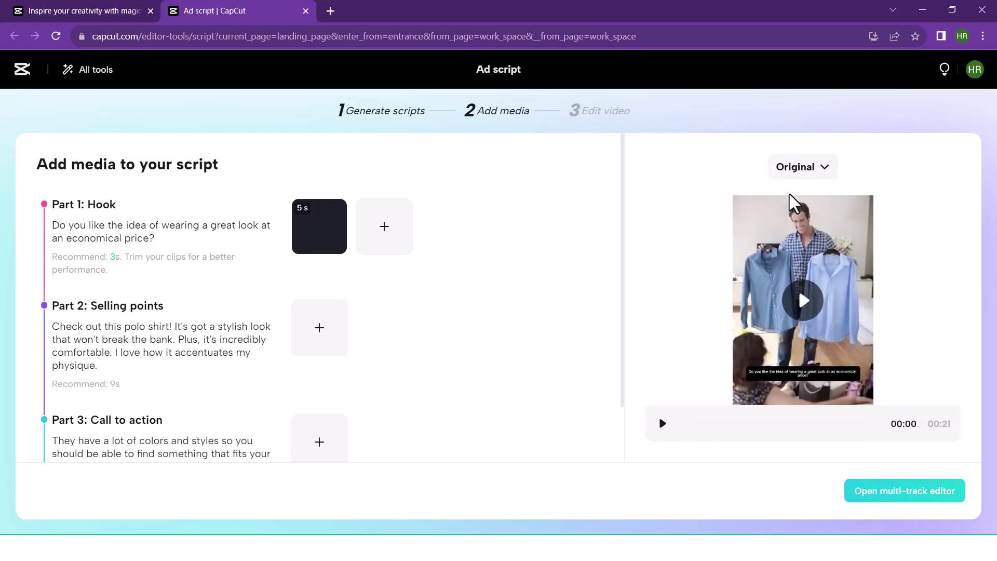
{"action": "left_click", "coordinate": [800, 171]}
{"action": "left_click", "coordinate": [789, 223]}
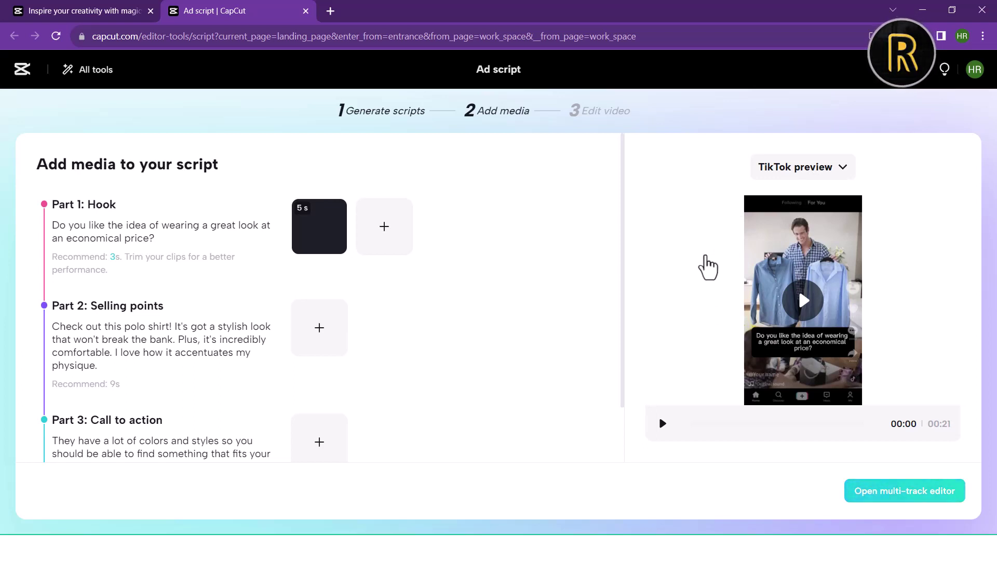
Step: Open the ad video in the multi-track editor and show the project's media
{"action": "scroll", "coordinate": [171, 323], "scroll_direction": "down", "scroll_amount": 2}
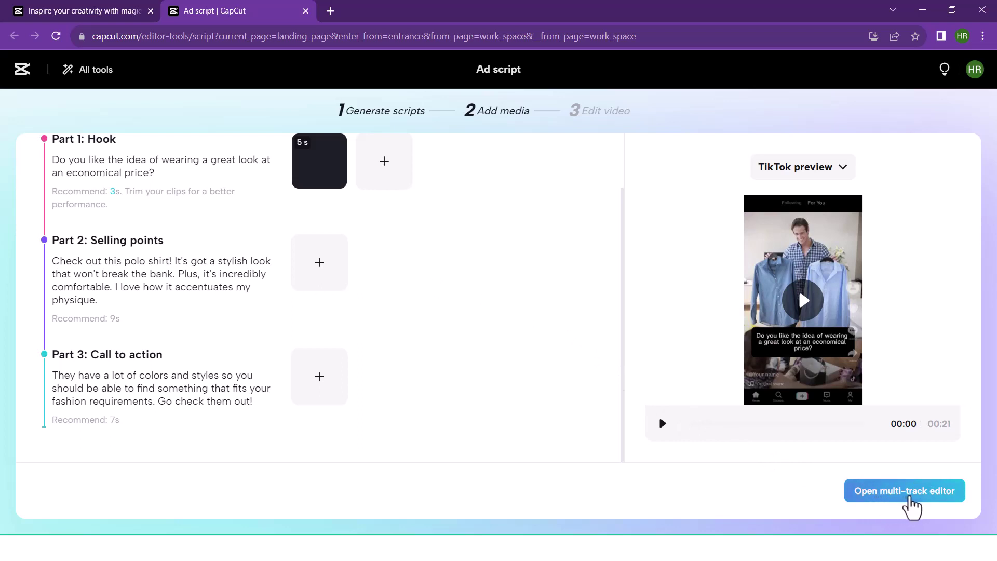
{"action": "left_click", "coordinate": [897, 492]}
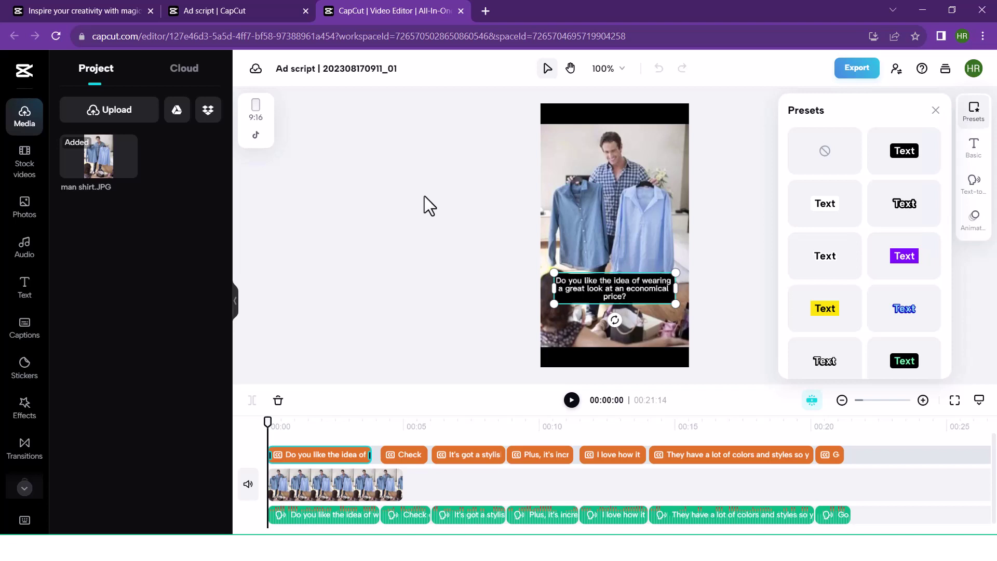
{"action": "left_click", "coordinate": [26, 124]}
{"action": "left_click", "coordinate": [26, 124]}
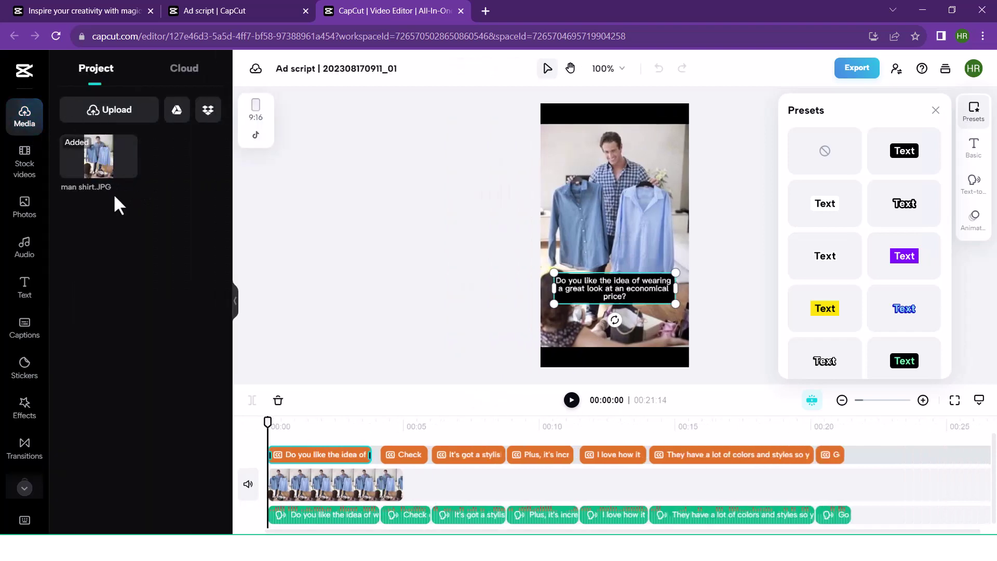
Step: Search the stock videos for "polo shirt"
{"action": "left_click", "coordinate": [25, 164]}
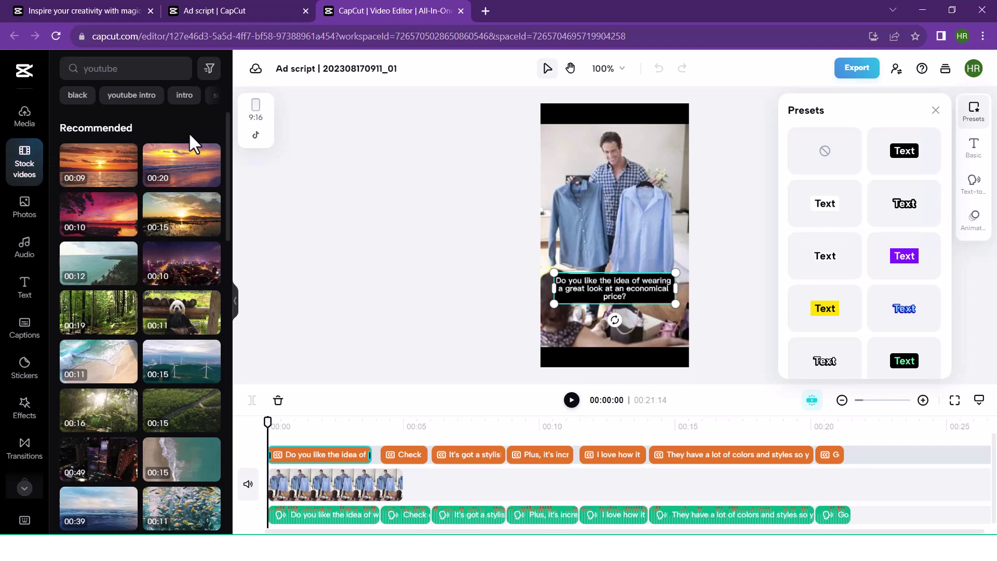
{"action": "left_click", "coordinate": [109, 68]}
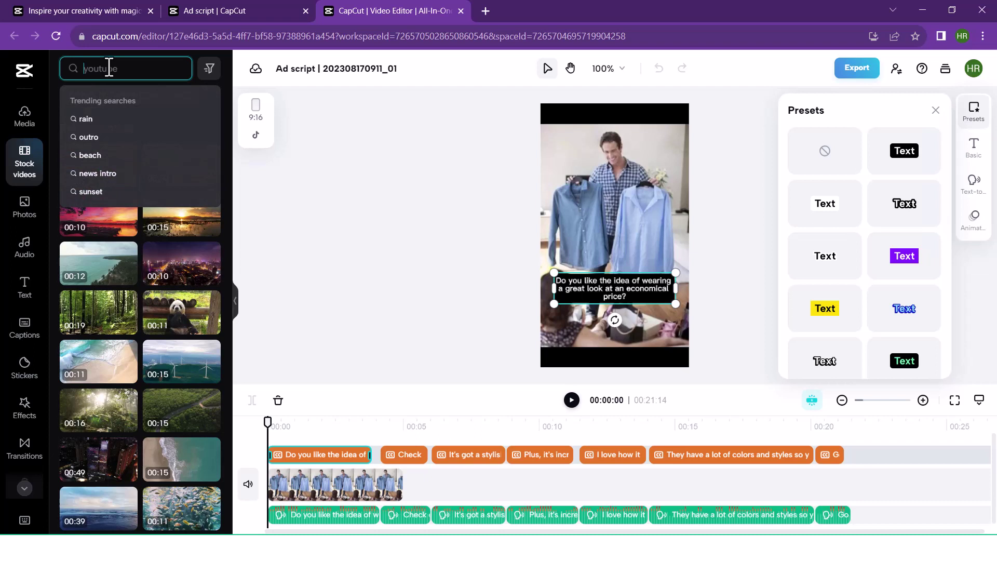
{"action": "type", "text": "polo shirt"}
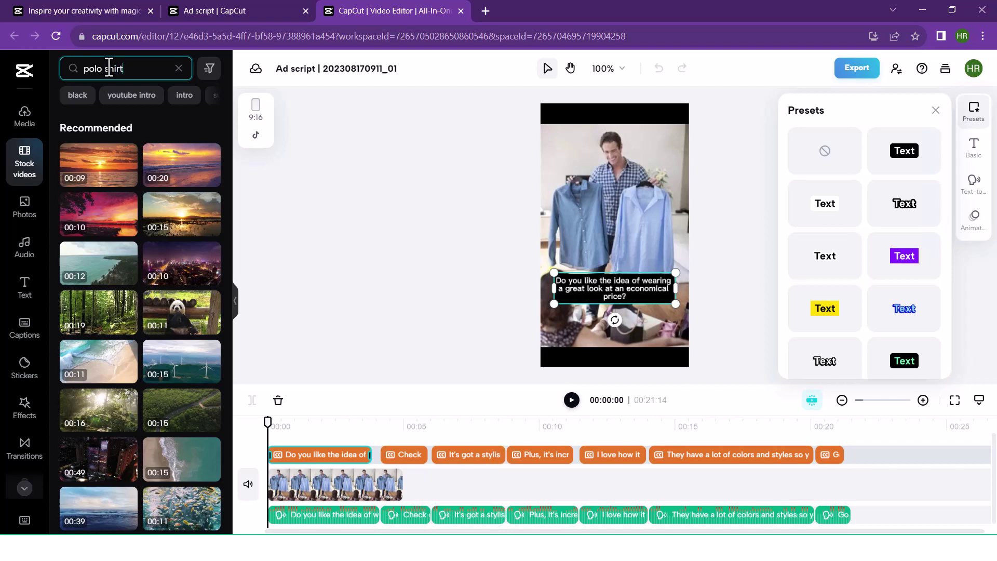
{"action": "key", "text": "Return"}
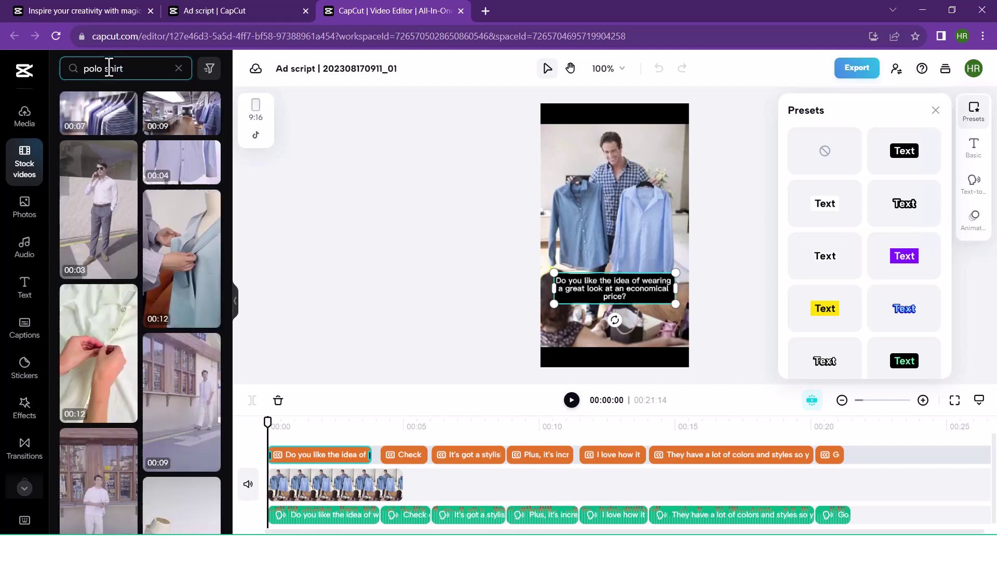
Step: Add the 7-second stock clip of the man in sunglasses to the video track and place it after the man shirt image
{"action": "mouse_move", "coordinate": [213, 238]}
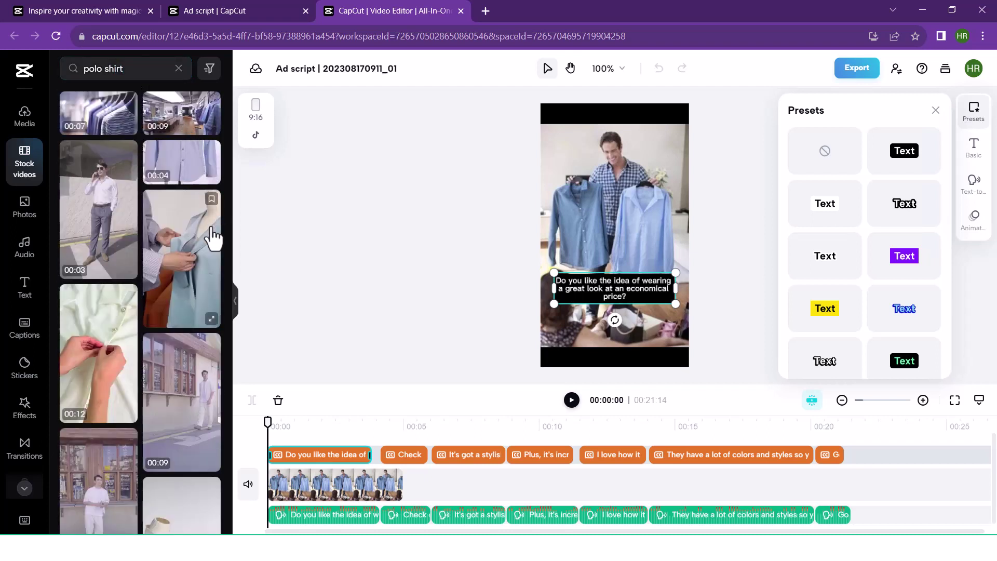
{"action": "scroll", "coordinate": [184, 185], "scroll_direction": "down", "scroll_amount": 1}
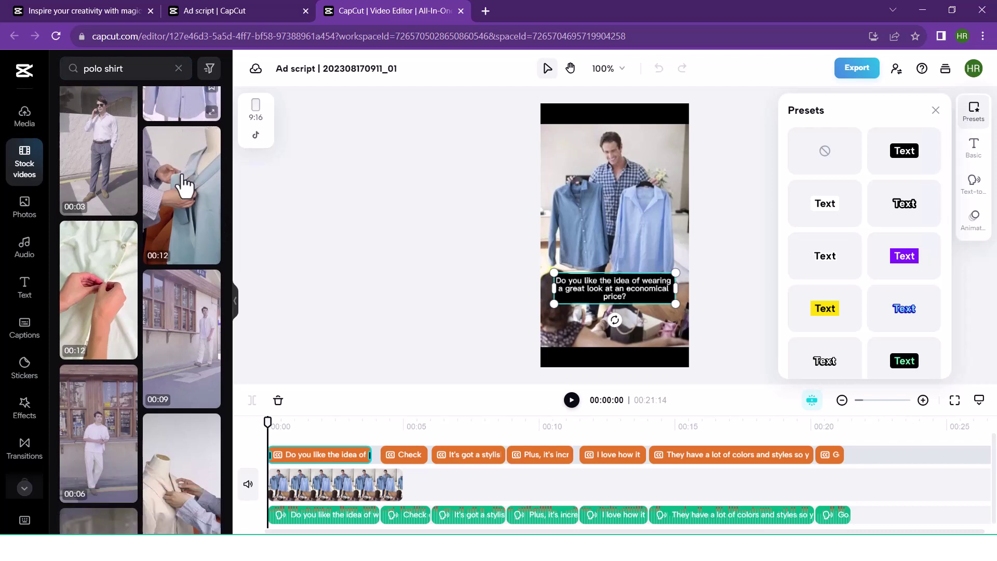
{"action": "scroll", "coordinate": [184, 187], "scroll_direction": "down", "scroll_amount": 2}
{"action": "scroll", "coordinate": [182, 196], "scroll_direction": "down", "scroll_amount": 2}
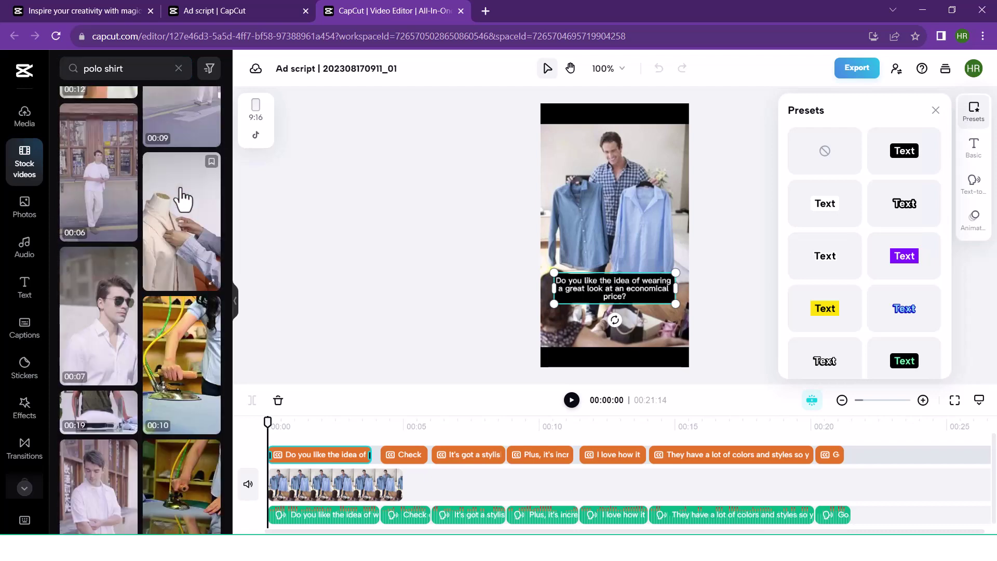
{"action": "scroll", "coordinate": [183, 198], "scroll_direction": "down", "scroll_amount": 2}
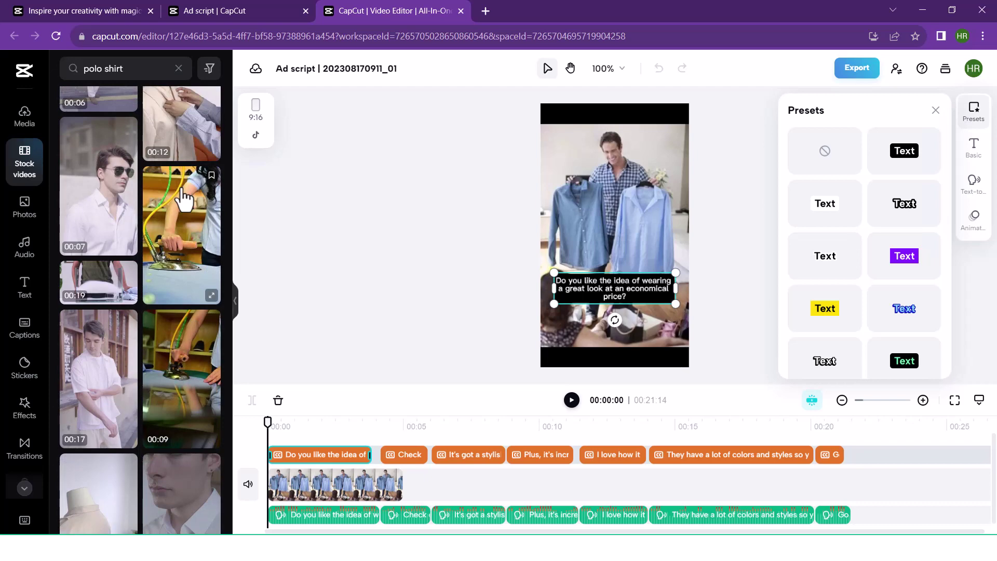
{"action": "left_click", "coordinate": [107, 192]}
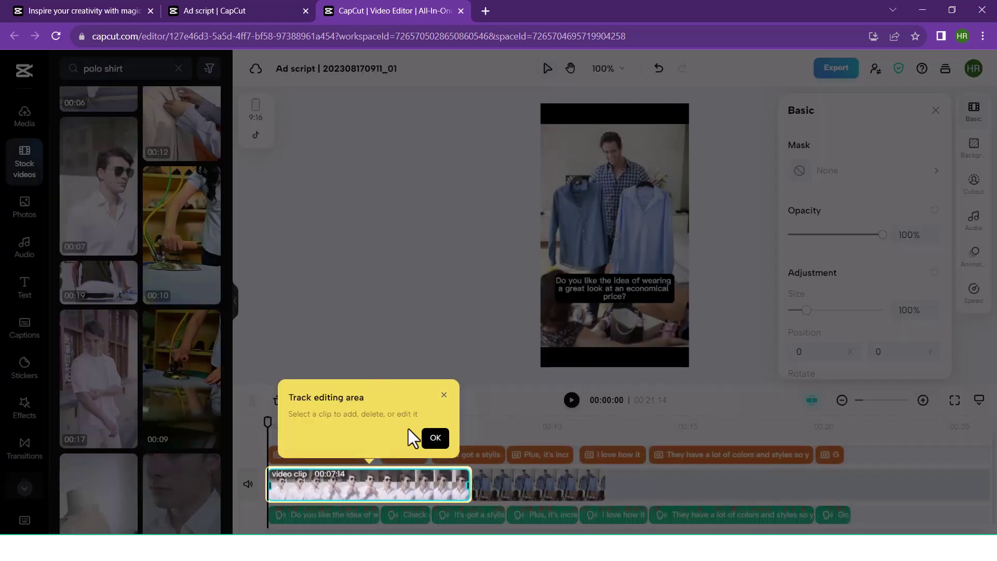
{"action": "left_click_drag", "start_coordinate": [466, 487], "coordinate": [488, 491]}
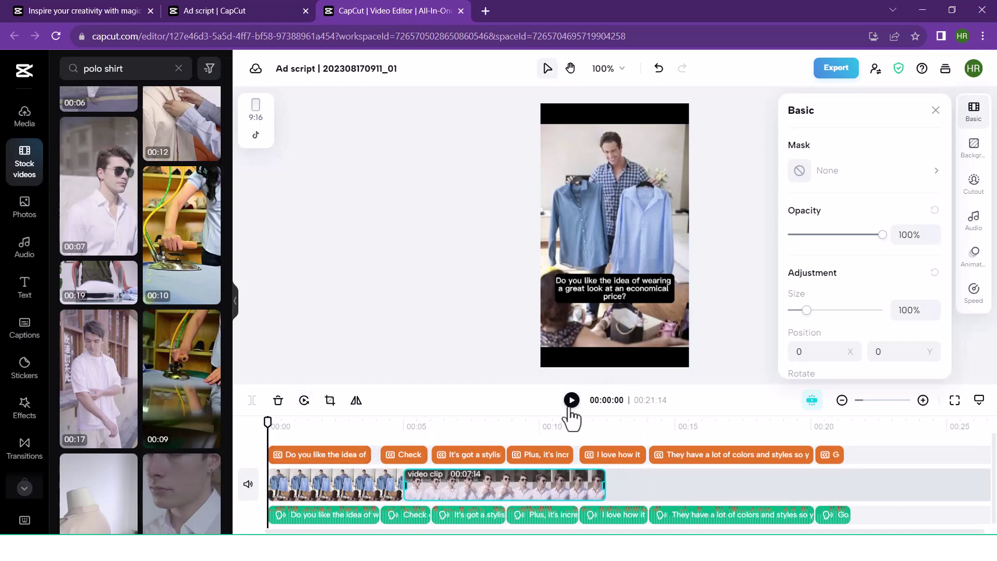
Step: Trim the man shirt image to about 1 second and play the video from 00:03:14 to check the result
{"action": "left_click", "coordinate": [363, 486]}
{"action": "left_click_drag", "start_coordinate": [404, 486], "coordinate": [295, 482]}
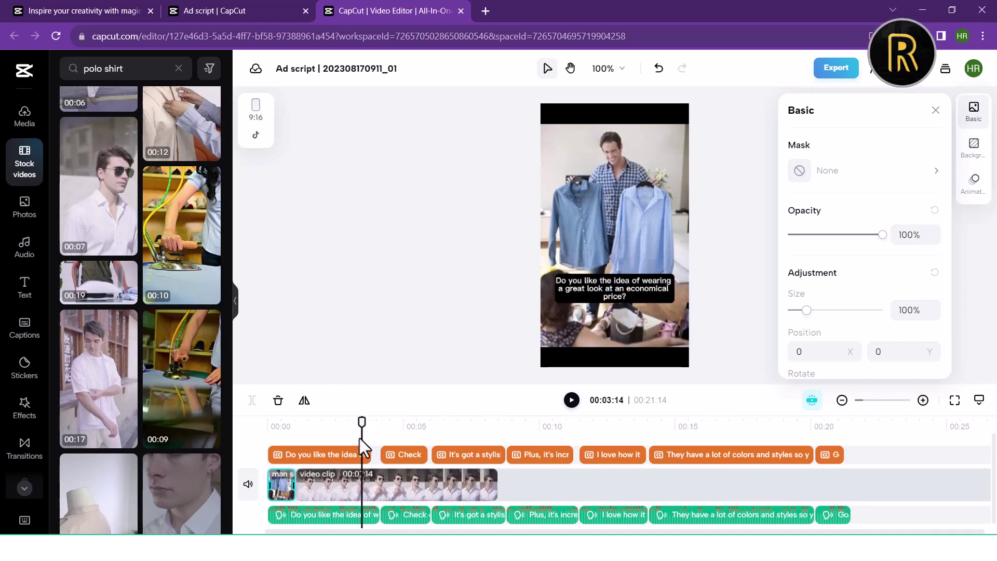
{"action": "left_click", "coordinate": [572, 400]}
{"action": "left_click", "coordinate": [573, 401]}
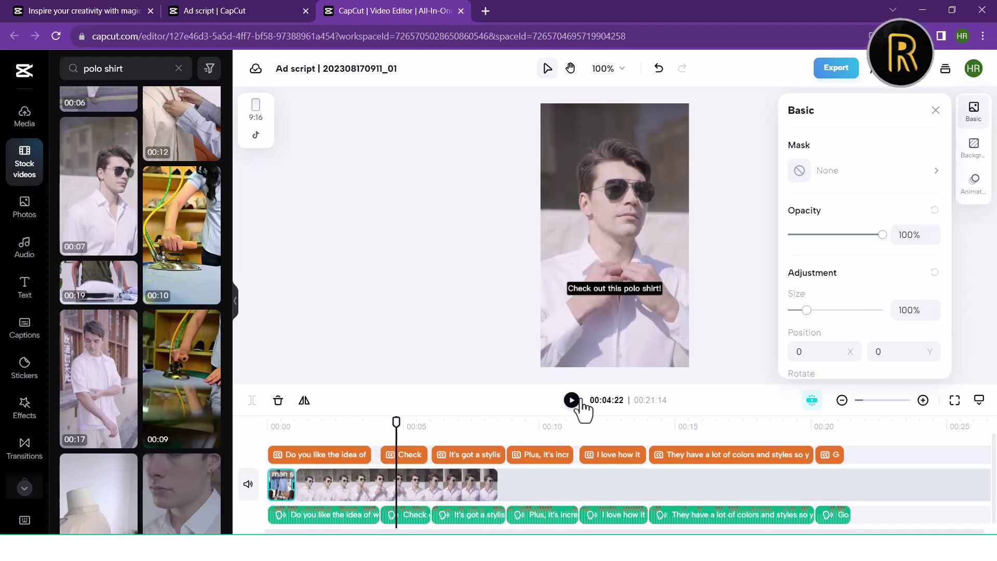
Step: Move the captions down near the lower edge of the video frame and check their position further along the timeline
{"action": "left_click", "coordinate": [332, 451]}
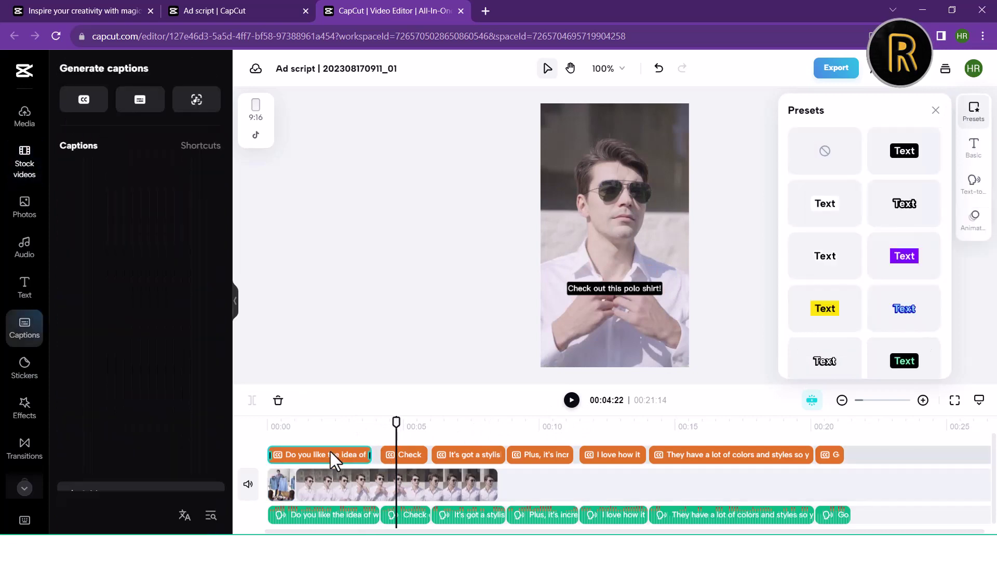
{"action": "left_click", "coordinate": [319, 424]}
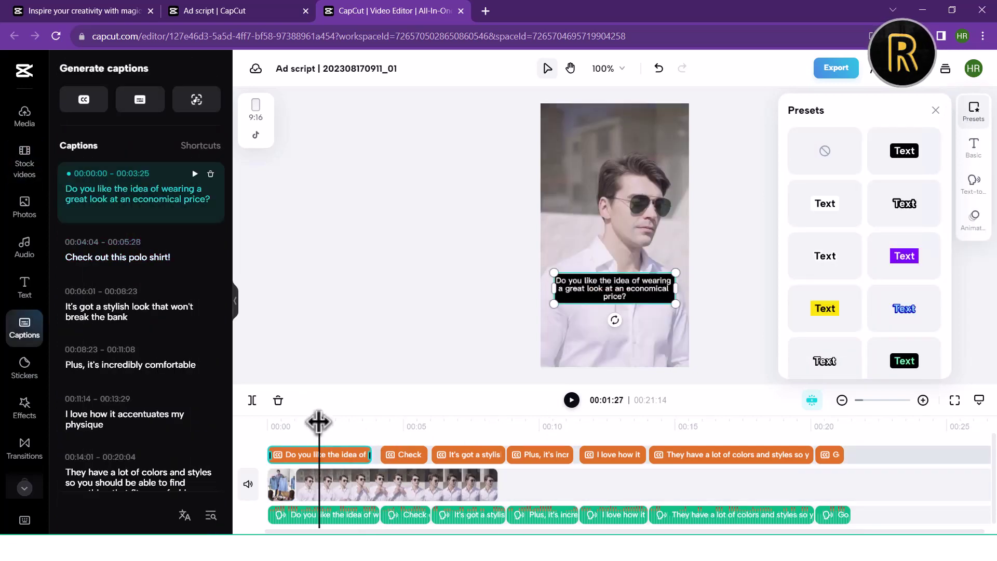
{"action": "left_click_drag", "start_coordinate": [630, 296], "coordinate": [623, 351]}
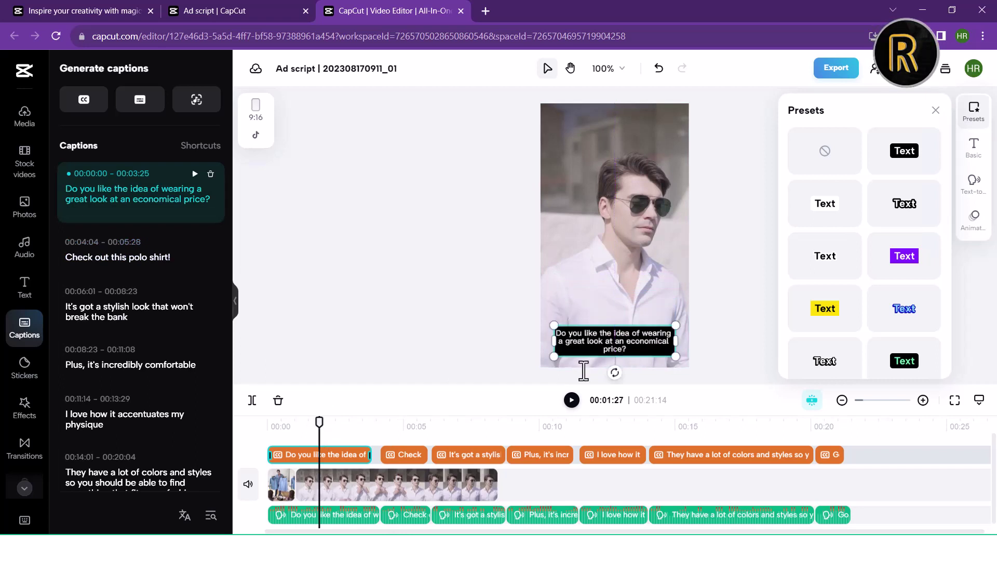
{"action": "left_click", "coordinate": [403, 423]}
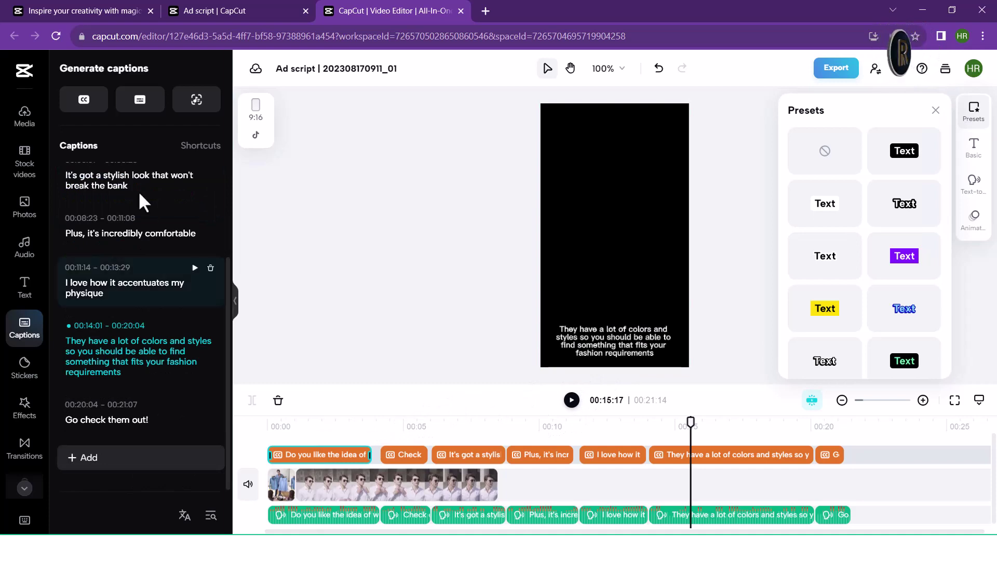
Step: Add the 17-second stock clip of the man in a white shirt after the sunglasses clip and trim it to end at 00:11:07
{"action": "left_click", "coordinate": [29, 156]}
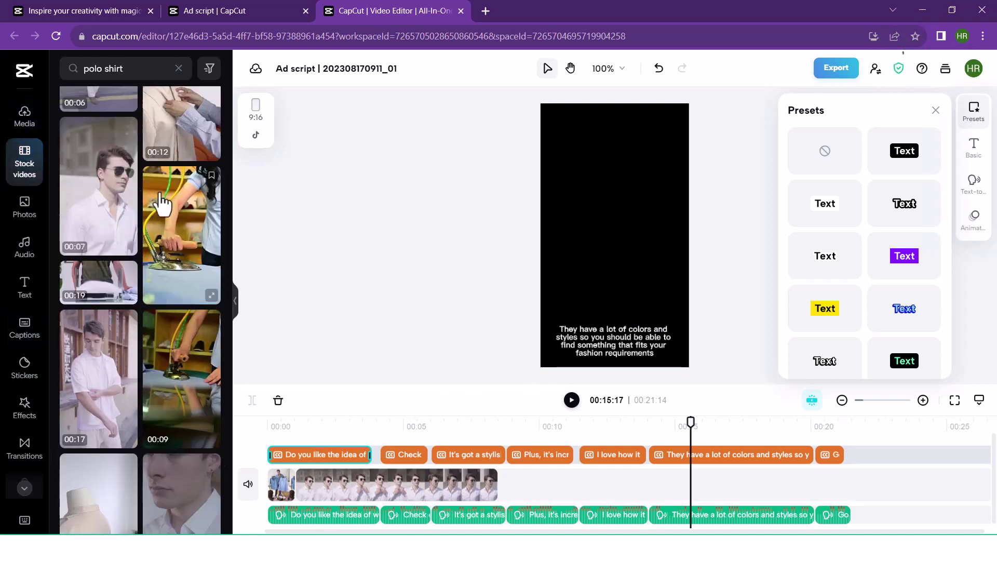
{"action": "scroll", "coordinate": [129, 233], "scroll_direction": "down", "scroll_amount": 3}
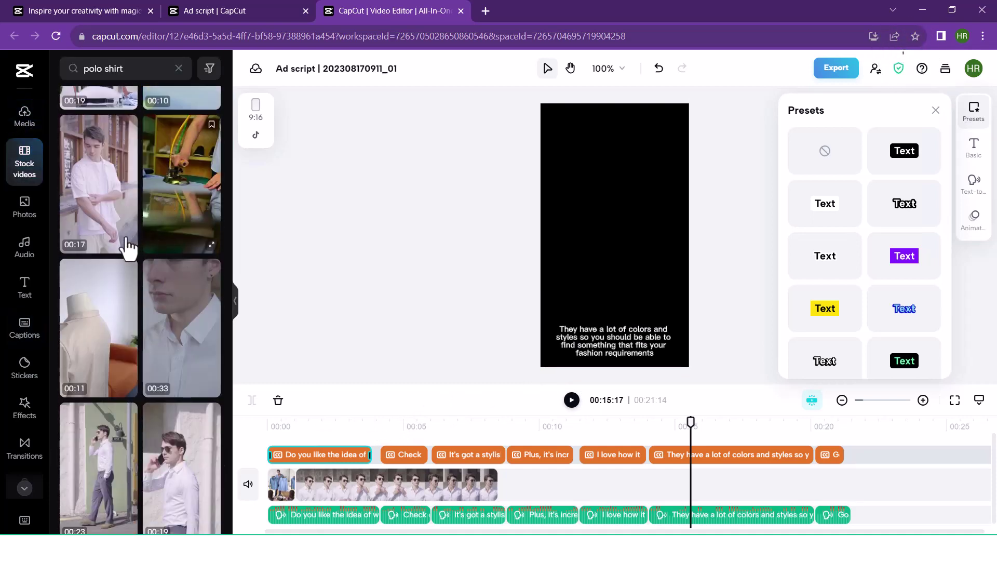
{"action": "left_click", "coordinate": [113, 195]}
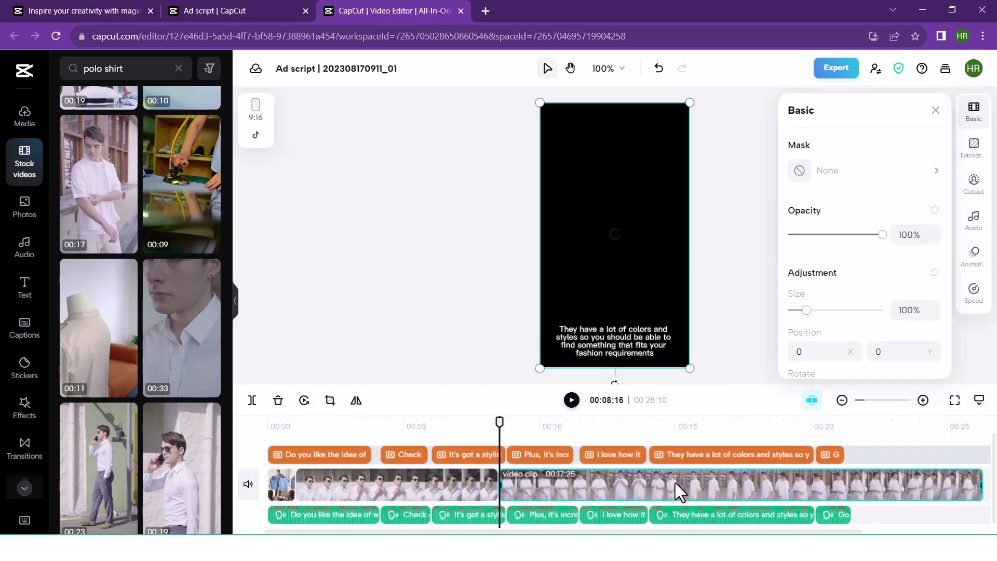
{"action": "left_click_drag", "start_coordinate": [980, 486], "coordinate": [794, 484]}
{"action": "left_click_drag", "start_coordinate": [624, 466], "coordinate": [575, 485]}
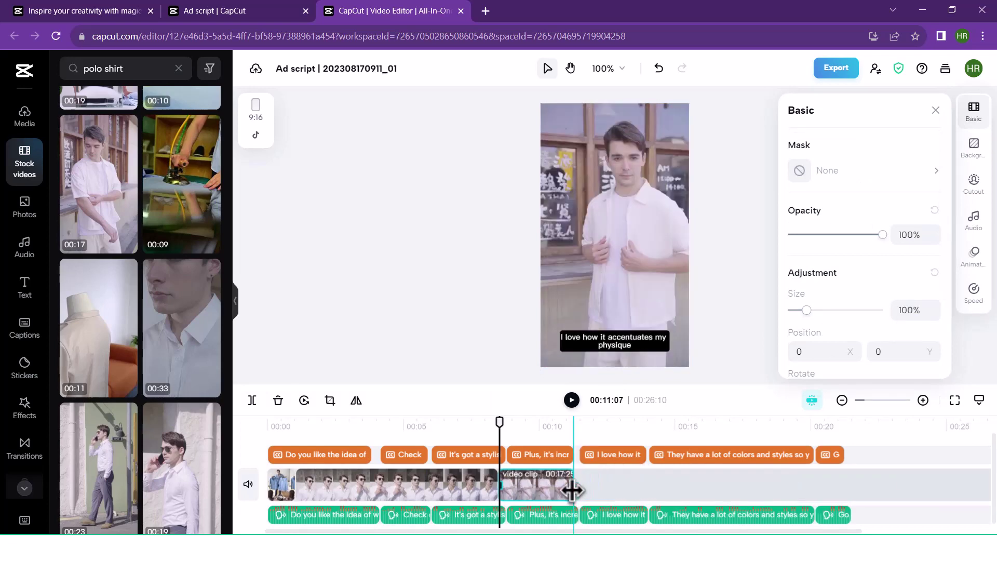
Step: Add further polo shirt stock clips to the video track, trimmed and arranged so the footage reaches 00:14:14
{"action": "scroll", "coordinate": [182, 289], "scroll_direction": "down", "scroll_amount": 3}
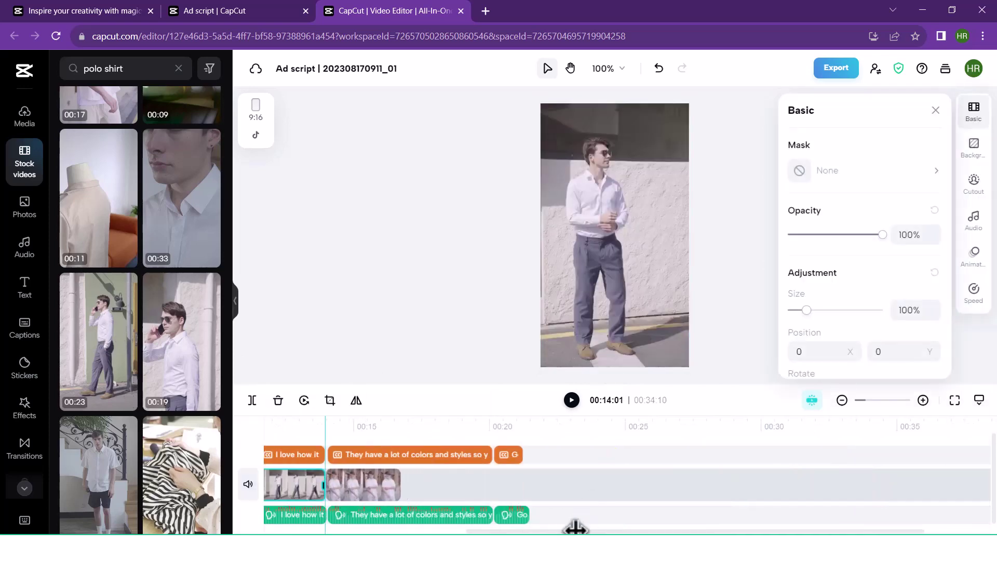
{"action": "scroll", "coordinate": [119, 335], "scroll_direction": "down", "scroll_amount": 3}
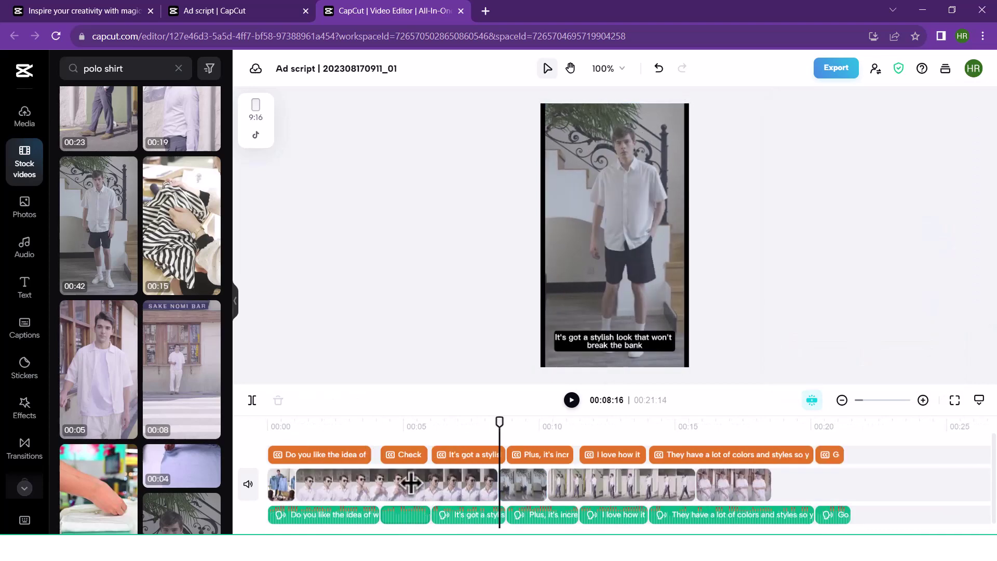
{"action": "scroll", "coordinate": [119, 312], "scroll_direction": "down", "scroll_amount": 5}
{"action": "left_click_drag", "start_coordinate": [99, 249], "coordinate": [602, 497]}
Step: Add the clip of a man holding up a shirt at 00:14:14, followed by the 6-second white shirt clip trimmed to the voiceover's end
{"action": "scroll", "coordinate": [178, 392], "scroll_direction": "down", "scroll_amount": 10}
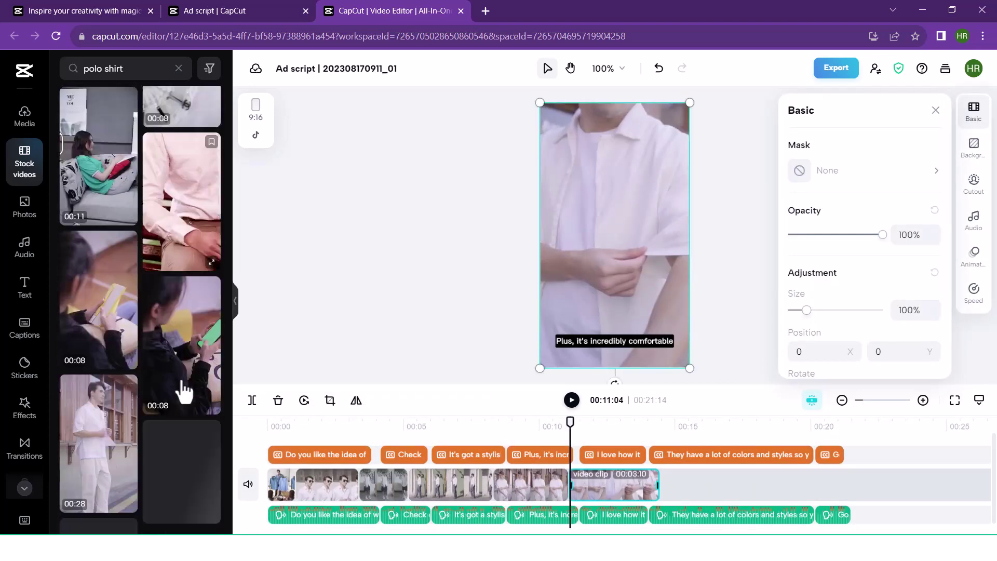
{"action": "left_click_drag", "start_coordinate": [153, 368], "coordinate": [824, 494]}
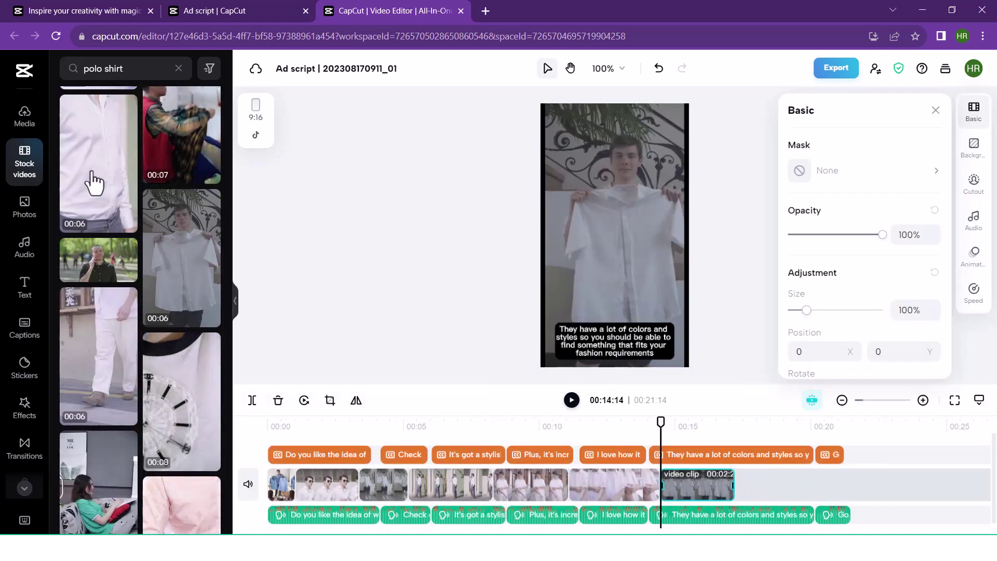
{"action": "left_click_drag", "start_coordinate": [94, 182], "coordinate": [919, 492]}
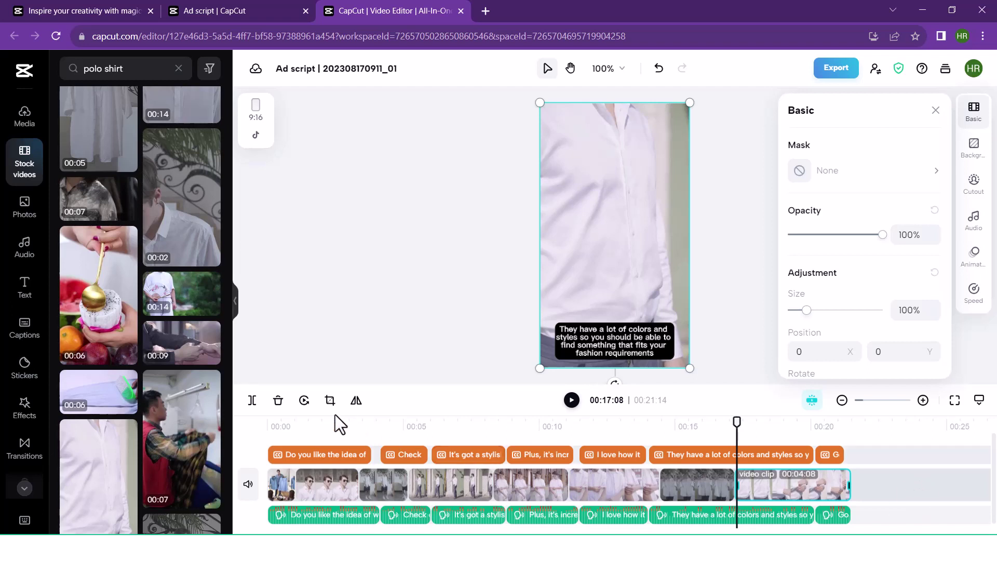
Step: Try several style presets on the captions, including the yellow background, and settle on white text with a black outline
{"action": "left_click", "coordinate": [325, 429]}
{"action": "left_click", "coordinate": [333, 454]}
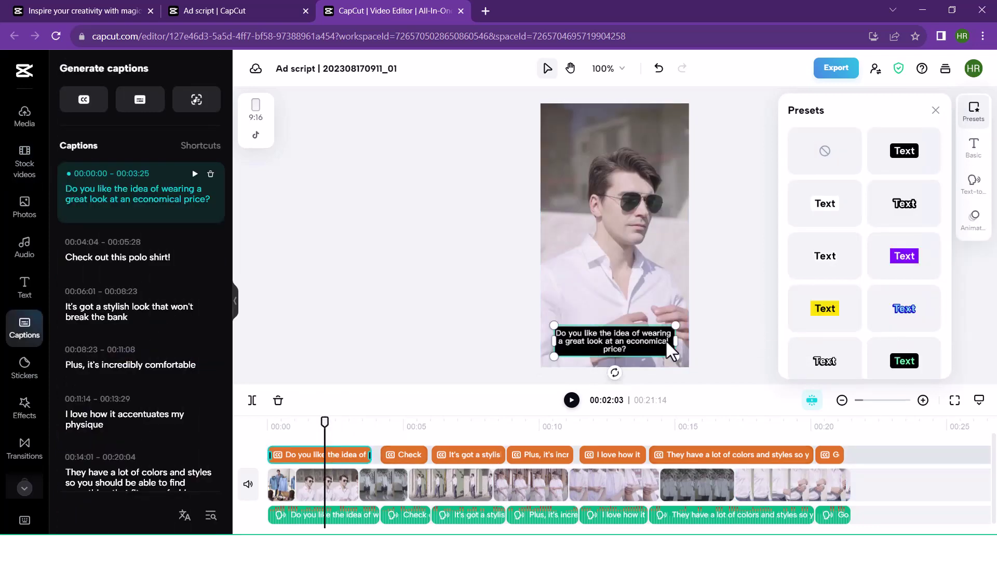
{"action": "scroll", "coordinate": [880, 264], "scroll_direction": "down", "scroll_amount": 3}
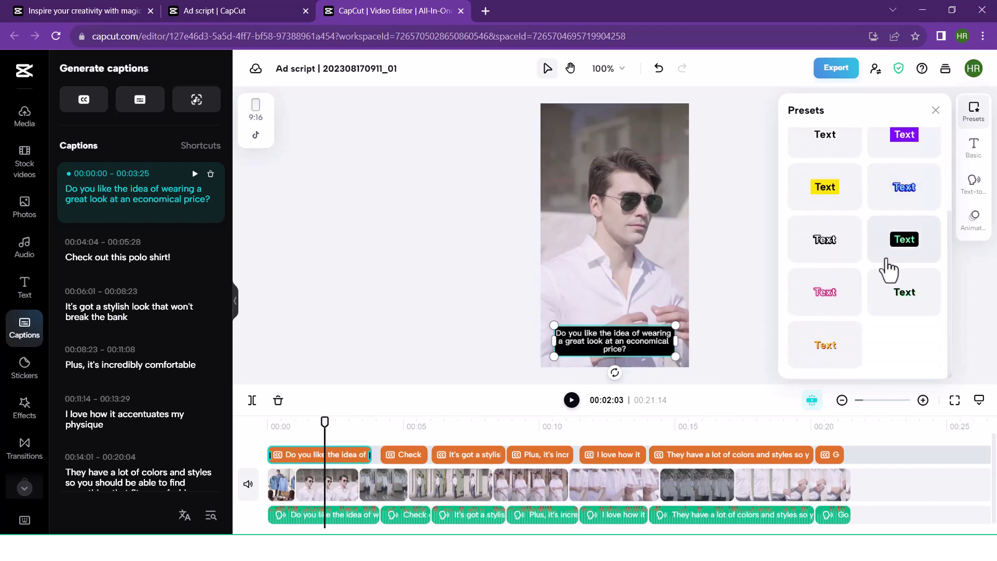
{"action": "left_click", "coordinate": [850, 354]}
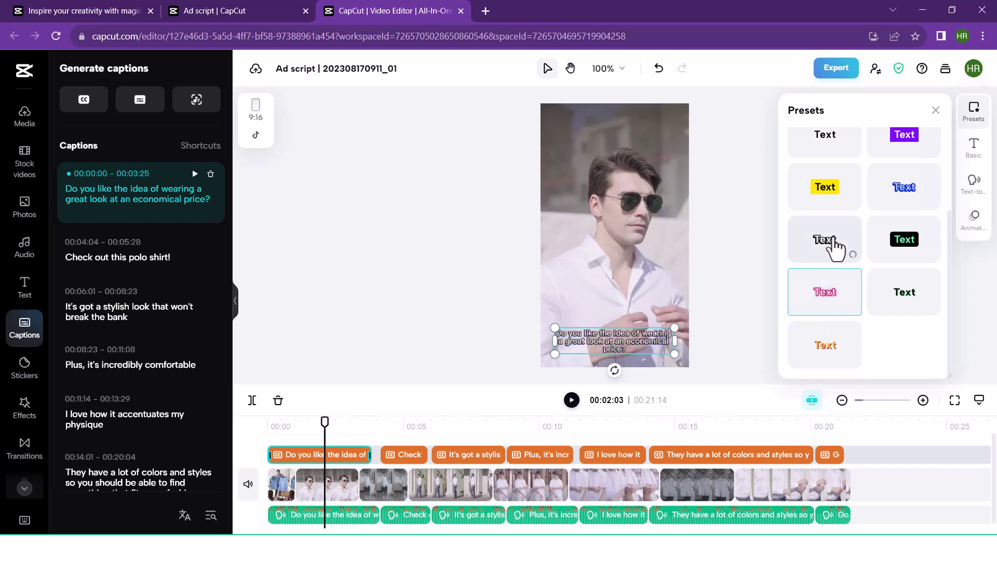
{"action": "scroll", "coordinate": [834, 248], "scroll_direction": "up", "scroll_amount": 2}
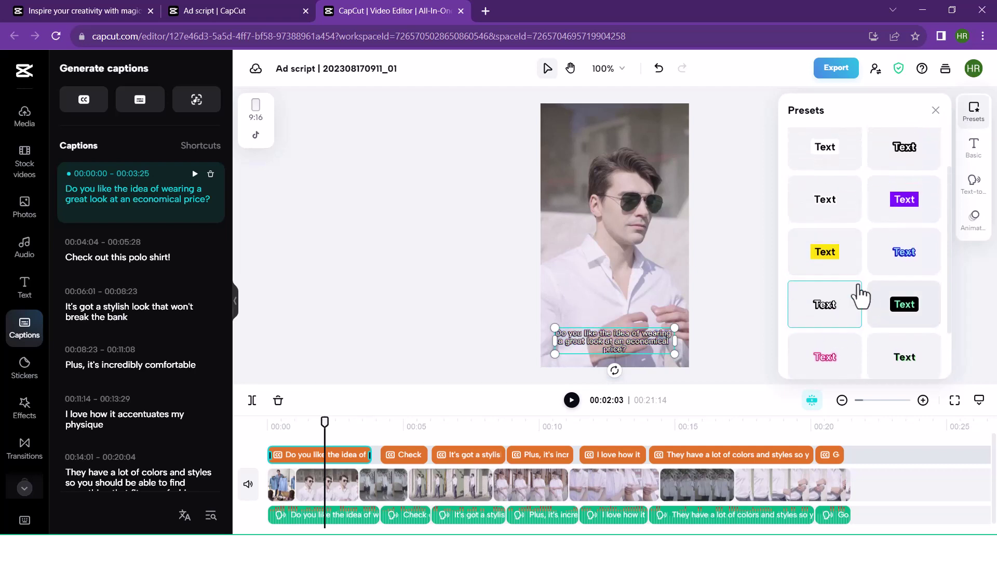
{"action": "left_click", "coordinate": [835, 263]}
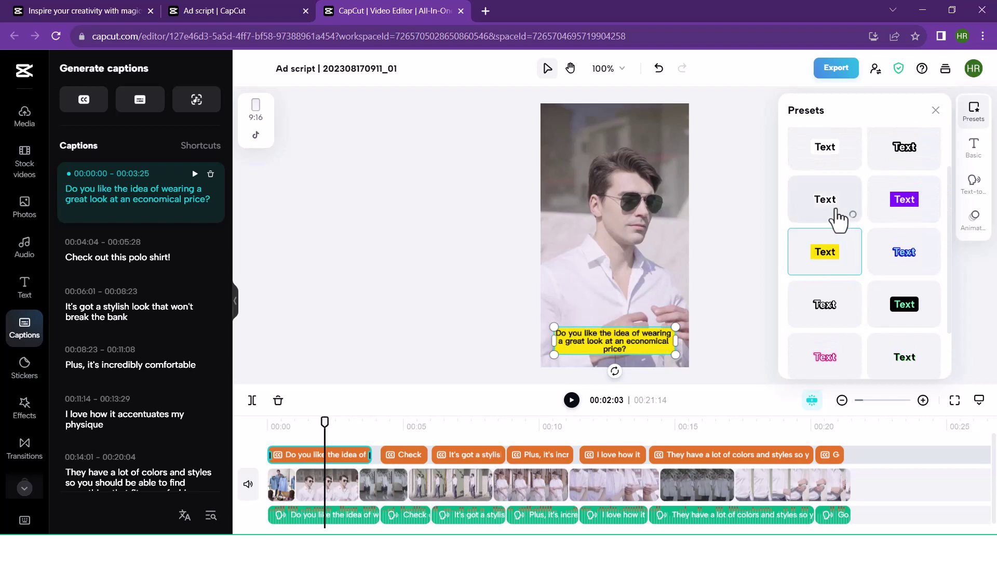
{"action": "scroll", "coordinate": [836, 271], "scroll_direction": "down", "scroll_amount": 1}
{"action": "left_click", "coordinate": [828, 255]}
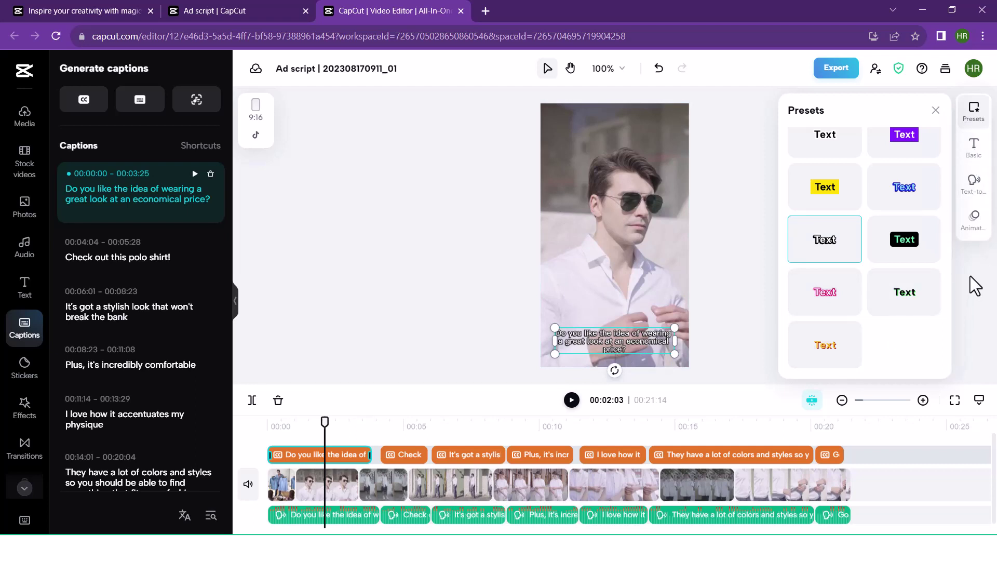
Step: Apply the "Ease Out Ri..." exit animation to the captions
{"action": "left_click", "coordinate": [976, 223]}
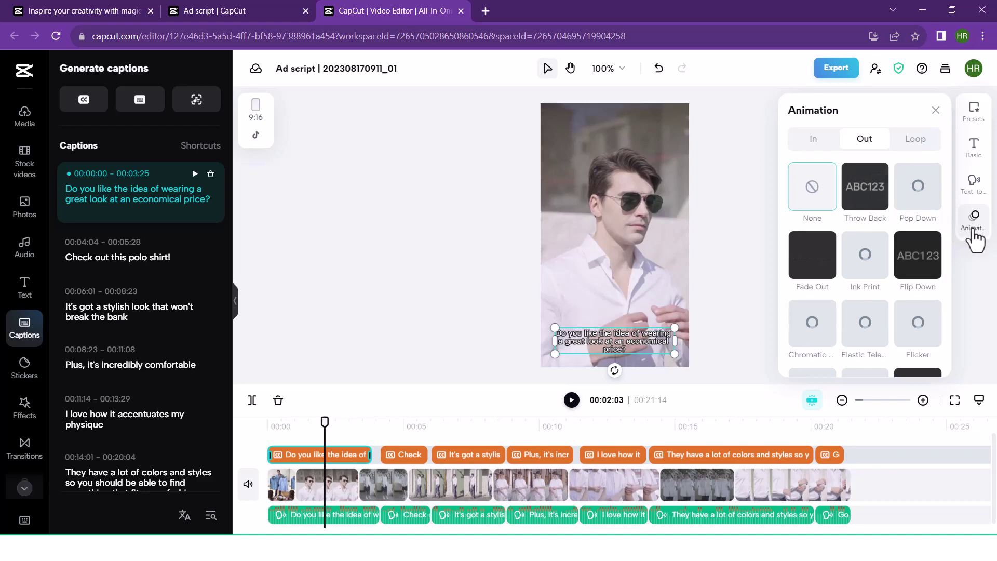
{"action": "scroll", "coordinate": [819, 328], "scroll_direction": "down", "scroll_amount": 5}
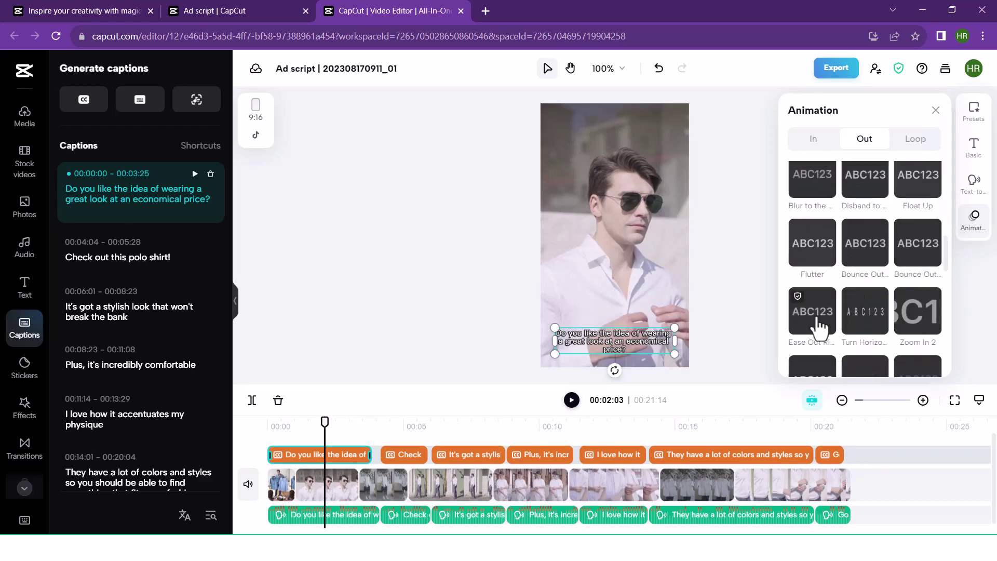
{"action": "left_click", "coordinate": [820, 327]}
{"action": "scroll", "coordinate": [820, 327], "scroll_direction": "down", "scroll_amount": 2}
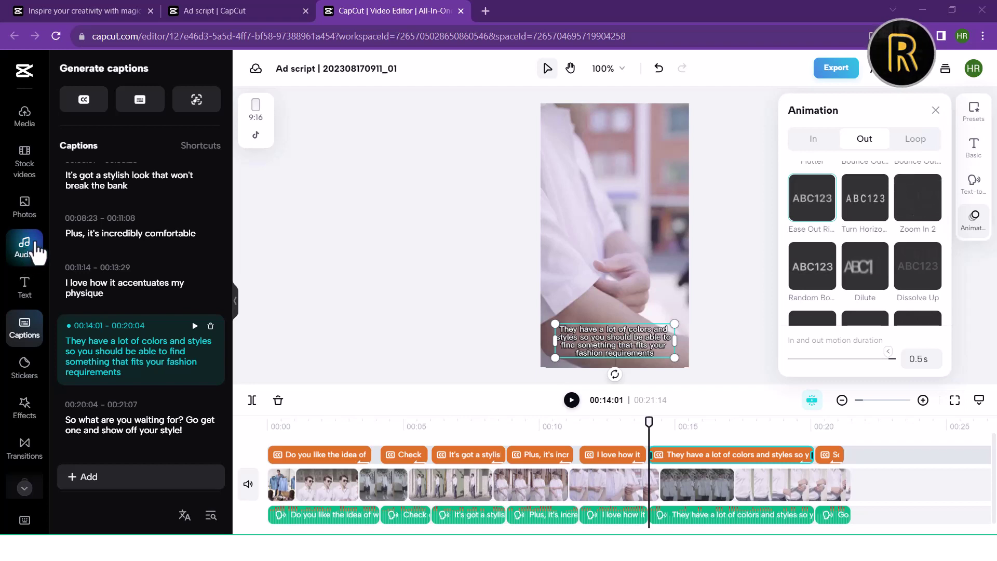
Step: Show the text templates available for the video
{"action": "left_click", "coordinate": [24, 291]}
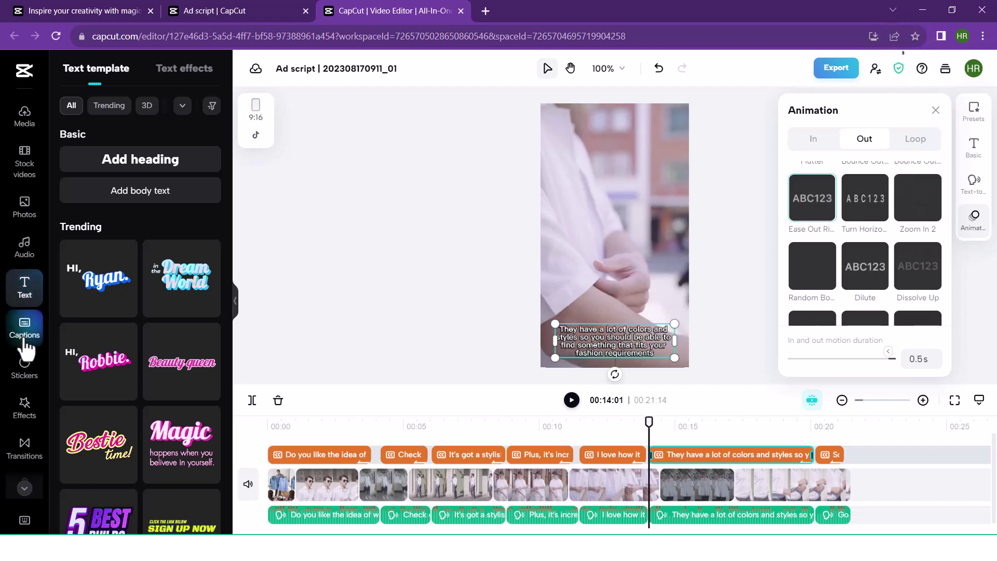
Step: Add the squinting smiley emoji sticker at 00:09:14, enlarge it and place it just above the caption beside the man's forearm
{"action": "left_click", "coordinate": [24, 369]}
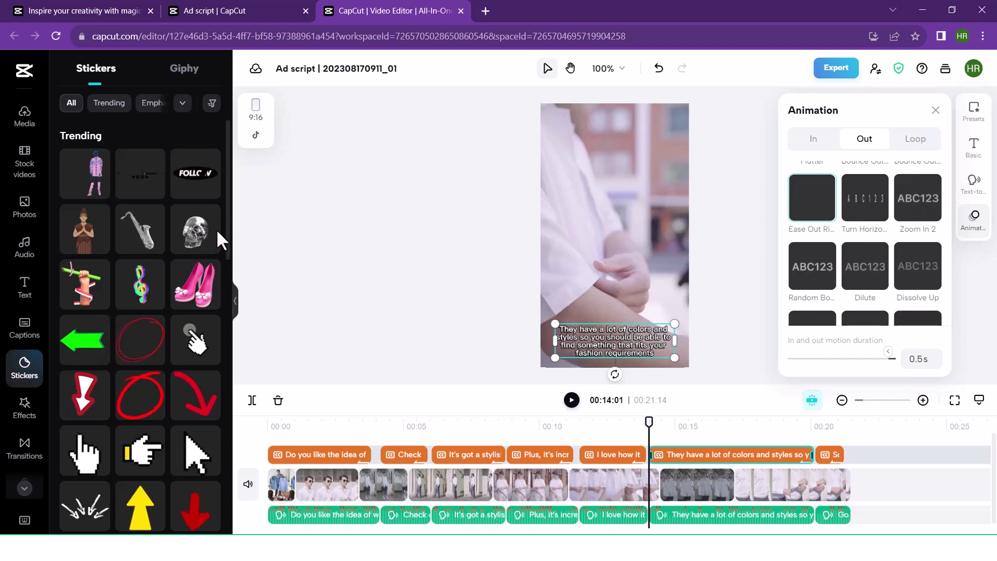
{"action": "scroll", "coordinate": [221, 254], "scroll_direction": "down", "scroll_amount": 3}
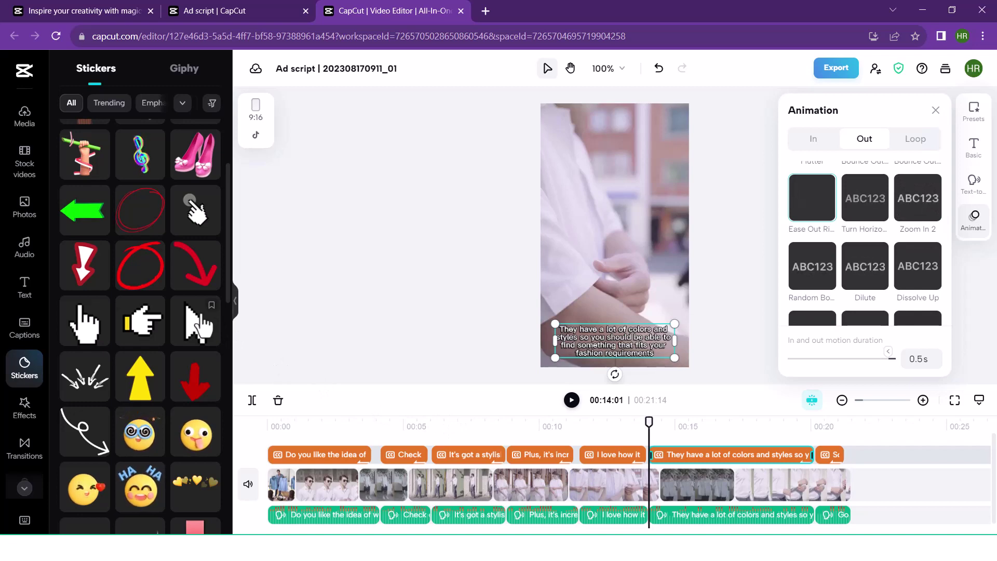
{"action": "scroll", "coordinate": [197, 325], "scroll_direction": "down", "scroll_amount": 5}
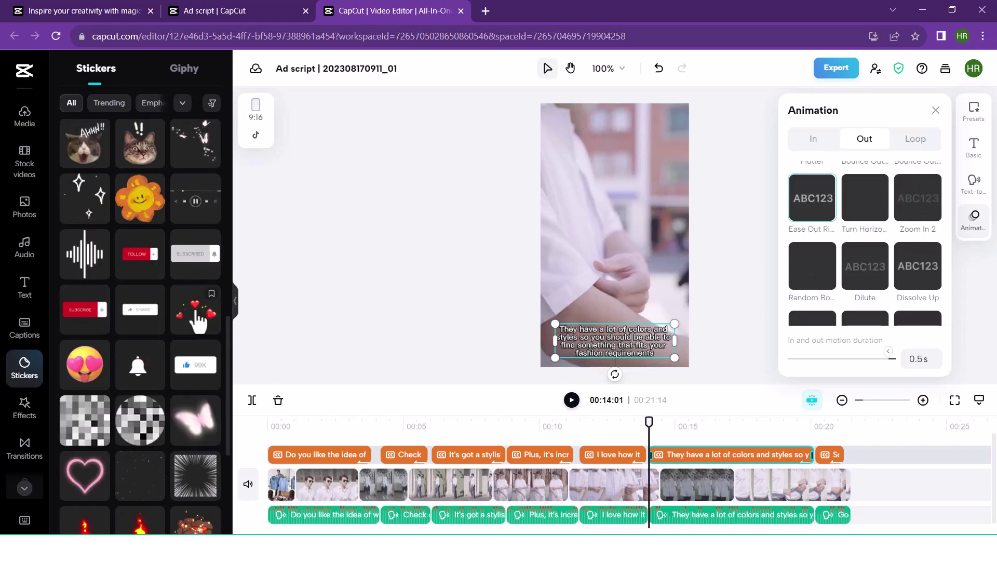
{"action": "left_click", "coordinate": [199, 314]}
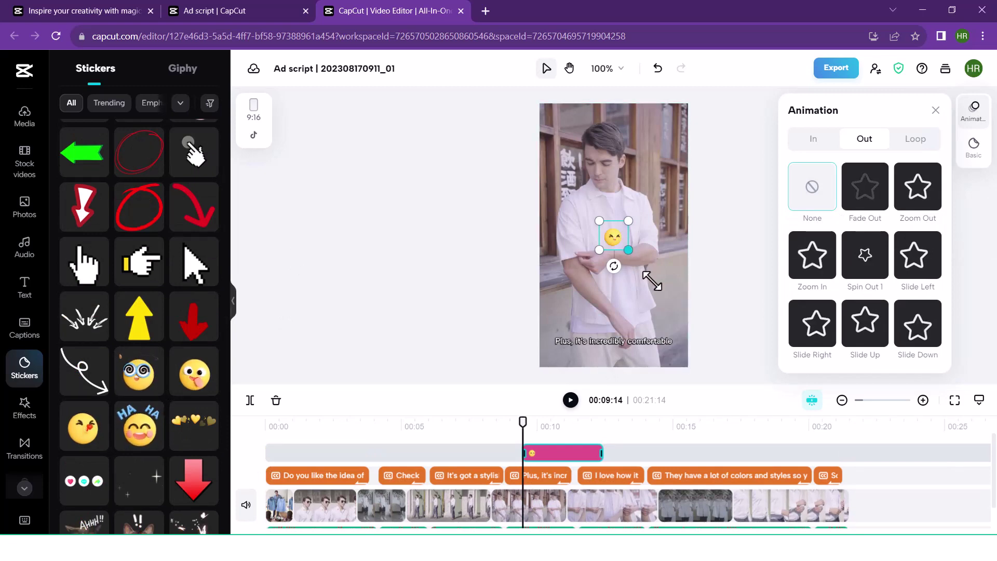
{"action": "key", "text": "ctrl+z"}
Step: Add the Retro effect "Leak II" to the timeline at about 00:02 and again at 00:07:07
{"action": "left_click", "coordinate": [24, 407]}
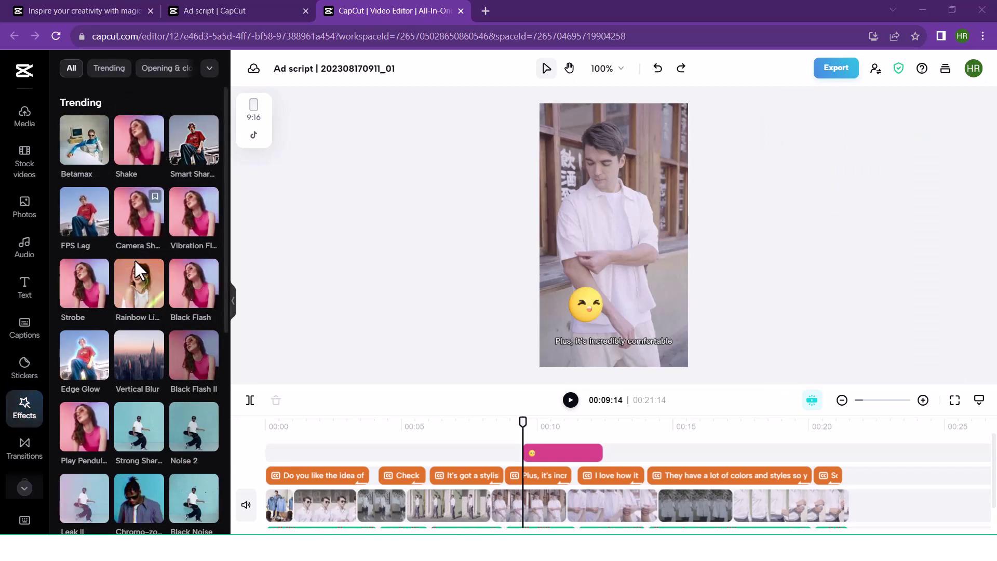
{"action": "scroll", "coordinate": [156, 262], "scroll_direction": "down", "scroll_amount": 3}
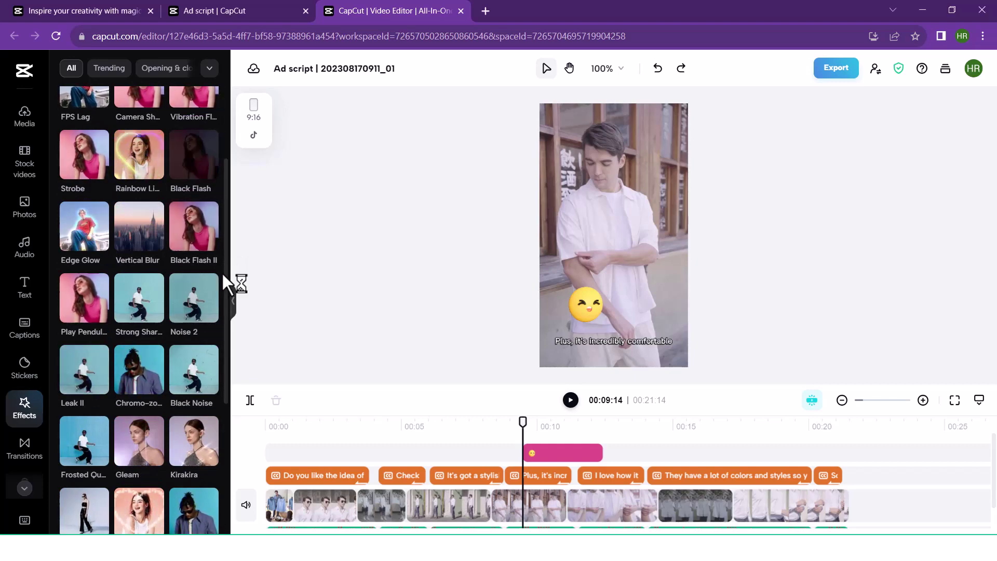
{"action": "scroll", "coordinate": [214, 295], "scroll_direction": "down", "scroll_amount": 5}
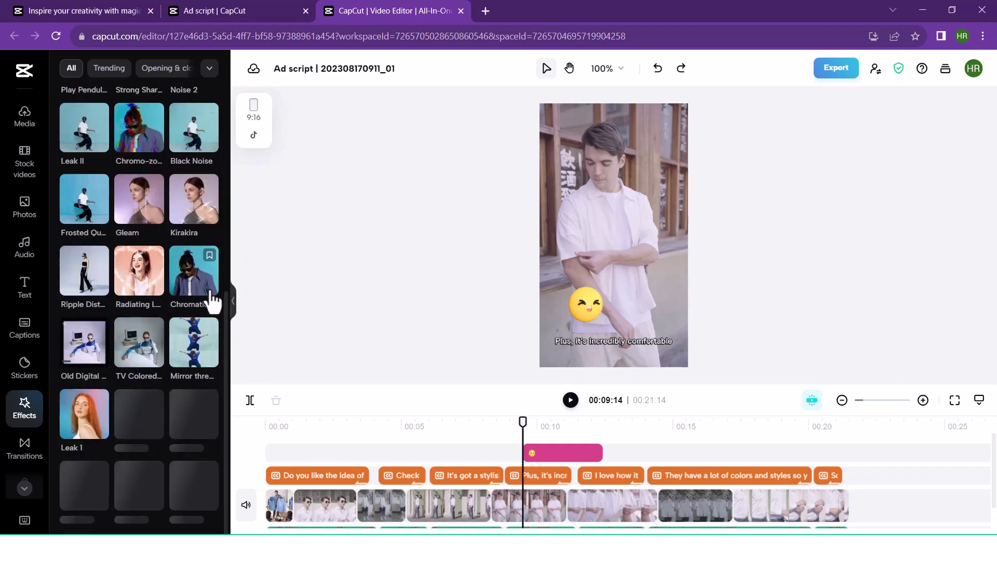
{"action": "scroll", "coordinate": [213, 300], "scroll_direction": "down", "scroll_amount": 5}
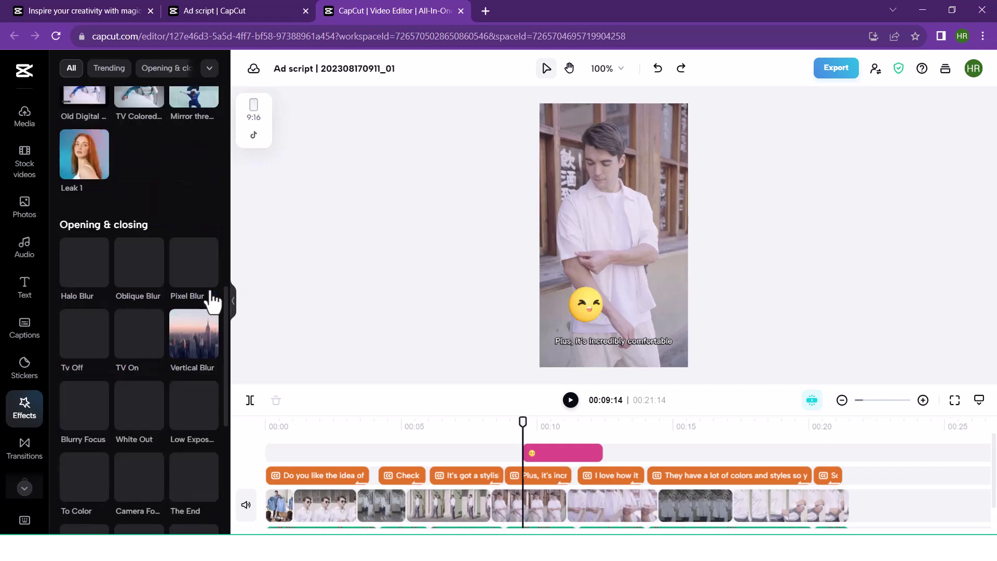
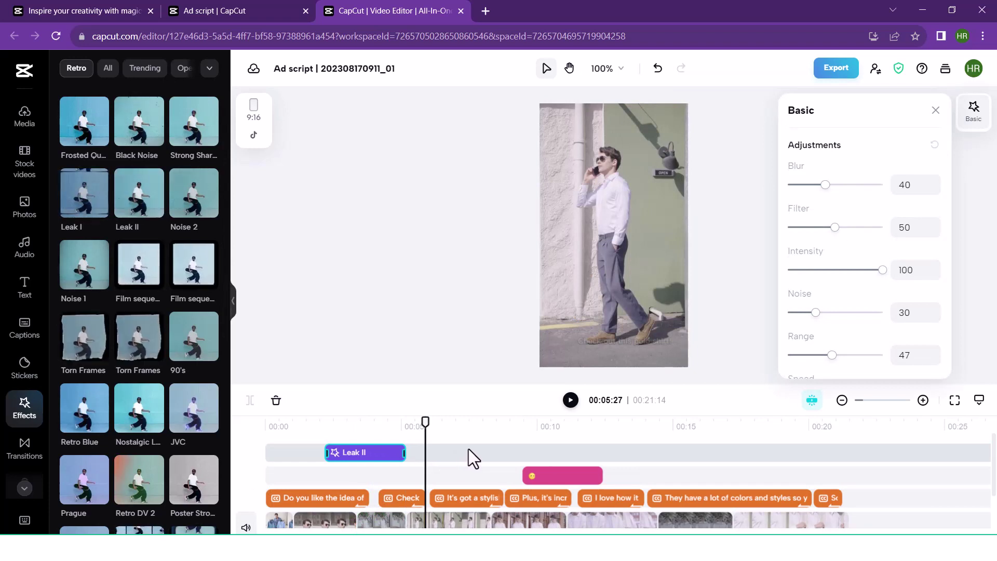
{"action": "left_click", "coordinate": [143, 196]}
{"action": "mouse_move", "coordinate": [138, 196]}
{"action": "left_mouse_down"}
{"action": "mouse_move", "coordinate": [450, 458]}
{"action": "mouse_move", "coordinate": [461, 458]}
{"action": "mouse_move", "coordinate": [456, 448]}
{"action": "mouse_move", "coordinate": [497, 459]}
{"action": "left_mouse_up"}
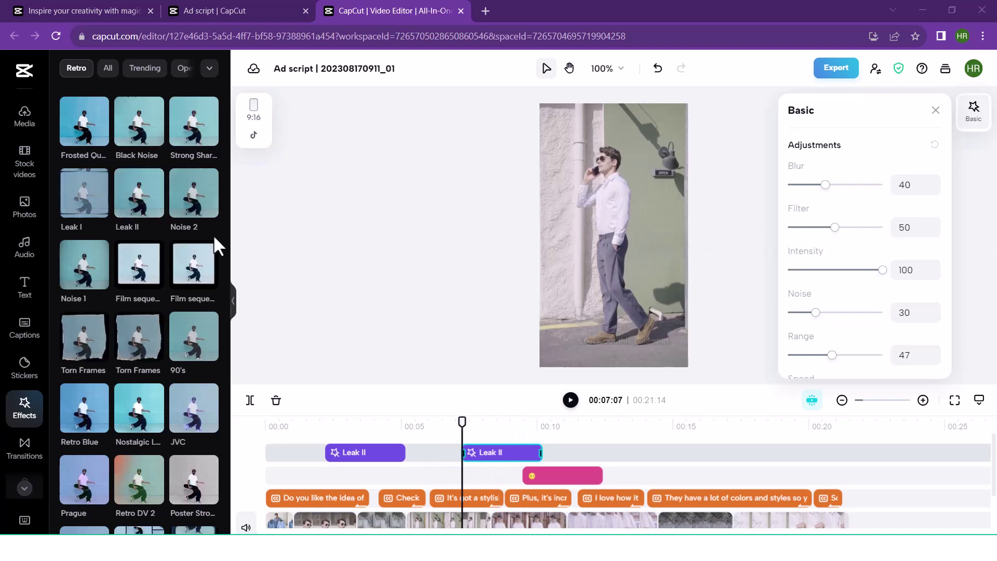
Step: Add the Retro effect "Rolling Film" to the effects track at about 00:11, keeping its default adjustments
{"action": "scroll", "coordinate": [229, 281], "scroll_direction": "down", "scroll_amount": 8}
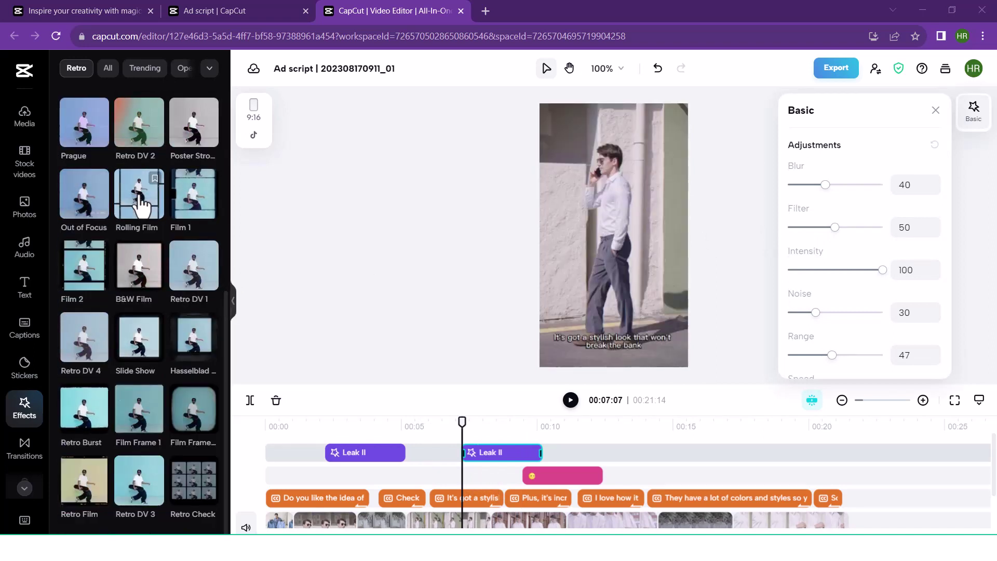
{"action": "left_click_drag", "start_coordinate": [140, 205], "coordinate": [586, 452]}
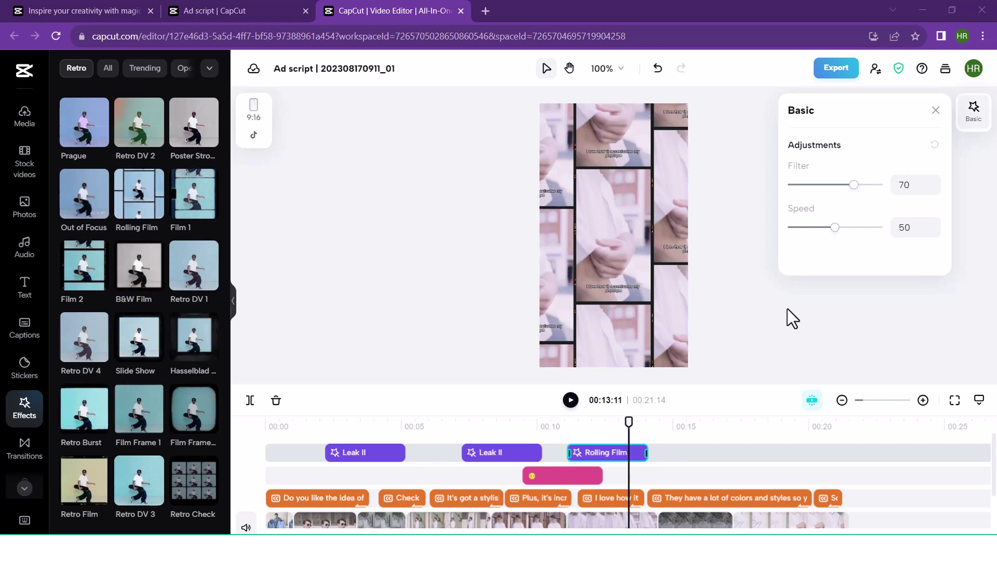
{"action": "left_click", "coordinate": [750, 277]}
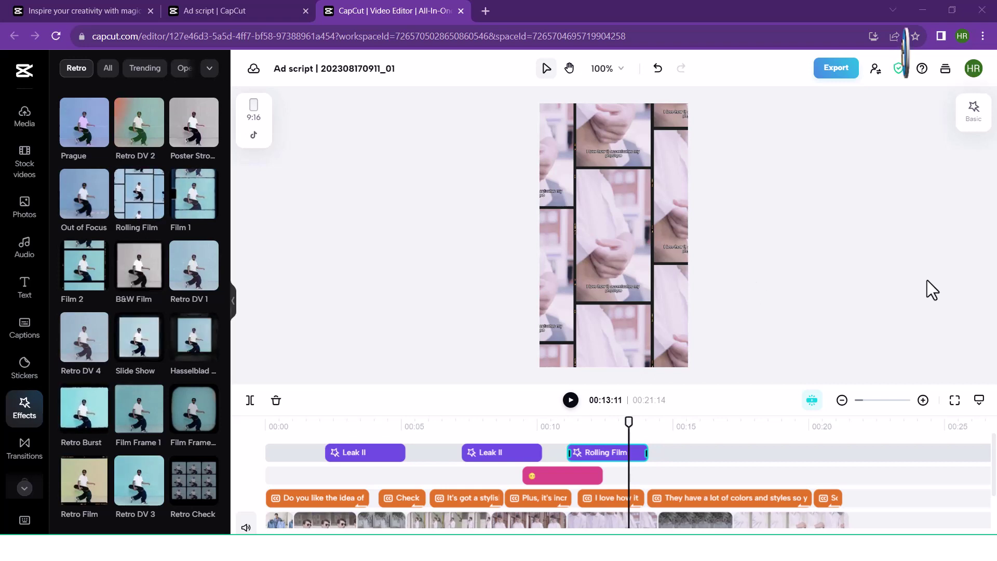
Step: Set the export resolution to 1080p and review the advanced settings, keeping recommended quality and 30fps
{"action": "left_click", "coordinate": [838, 72]}
{"action": "left_click", "coordinate": [909, 342]}
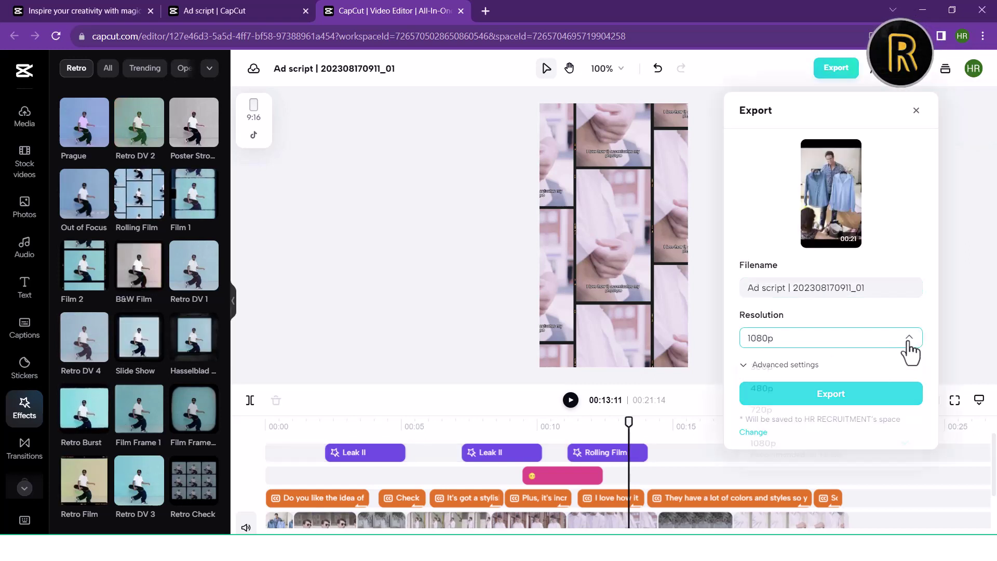
{"action": "left_click", "coordinate": [774, 454]}
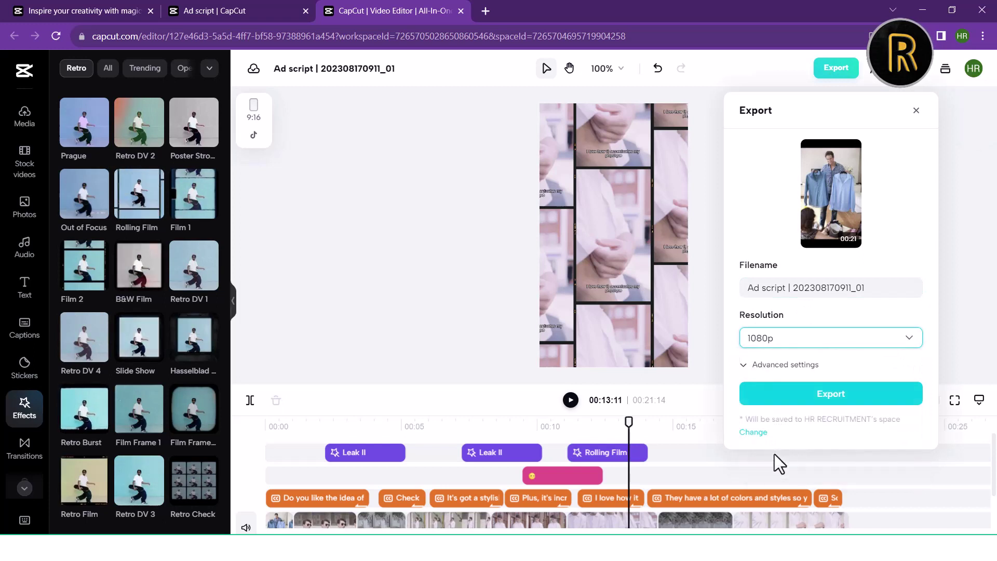
{"action": "left_click", "coordinate": [742, 365]}
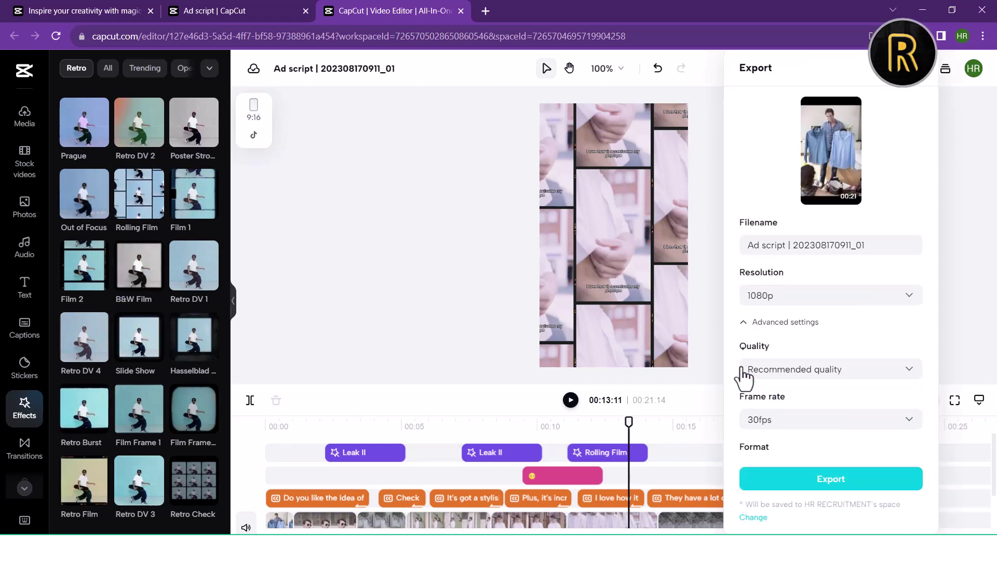
{"action": "left_click", "coordinate": [803, 427]}
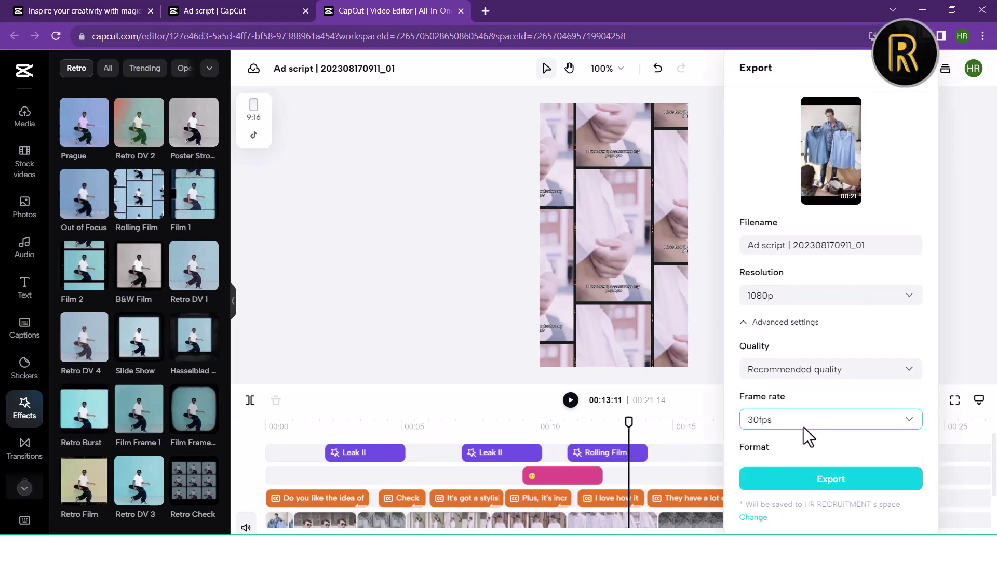
{"action": "left_click", "coordinate": [749, 322]}
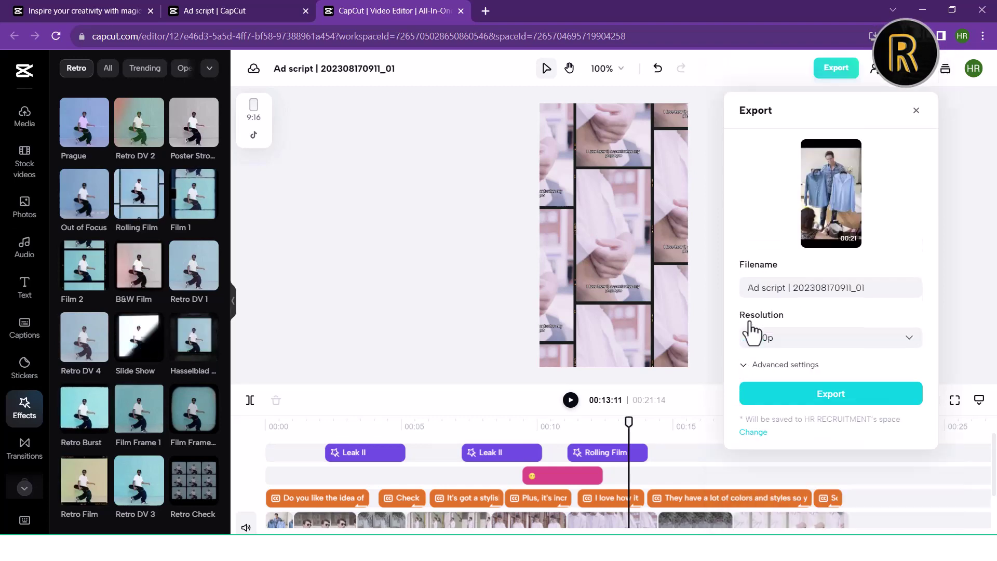
Step: Export the video, download the finished file and show the browser's recent downloads
{"action": "left_click", "coordinate": [844, 397]}
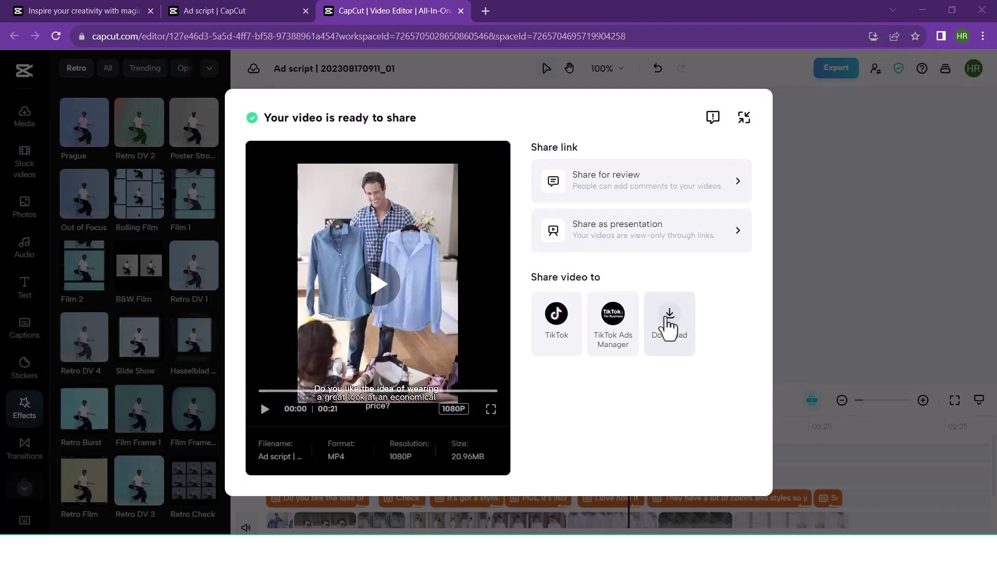
{"action": "left_click", "coordinate": [673, 334]}
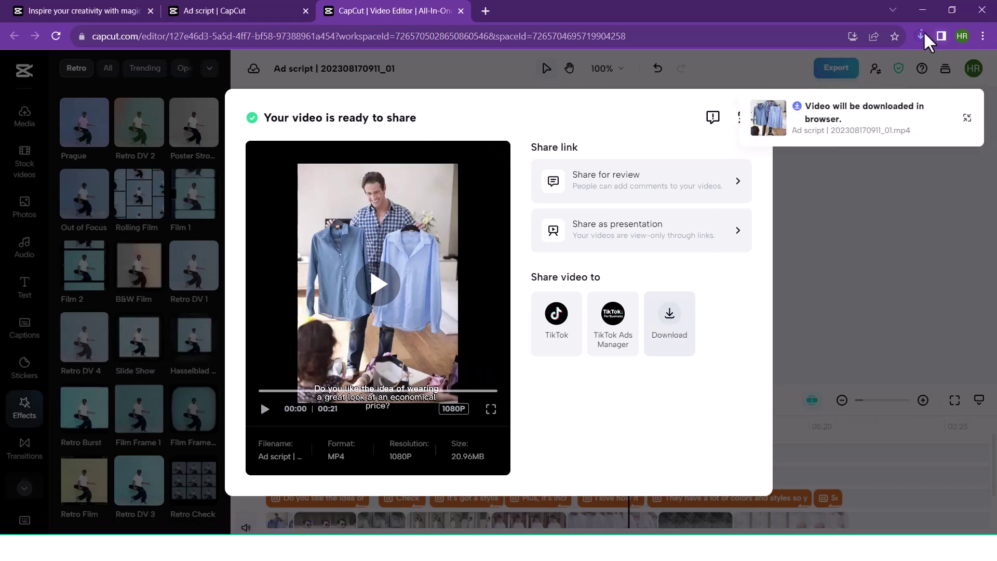
{"action": "left_click", "coordinate": [921, 34]}
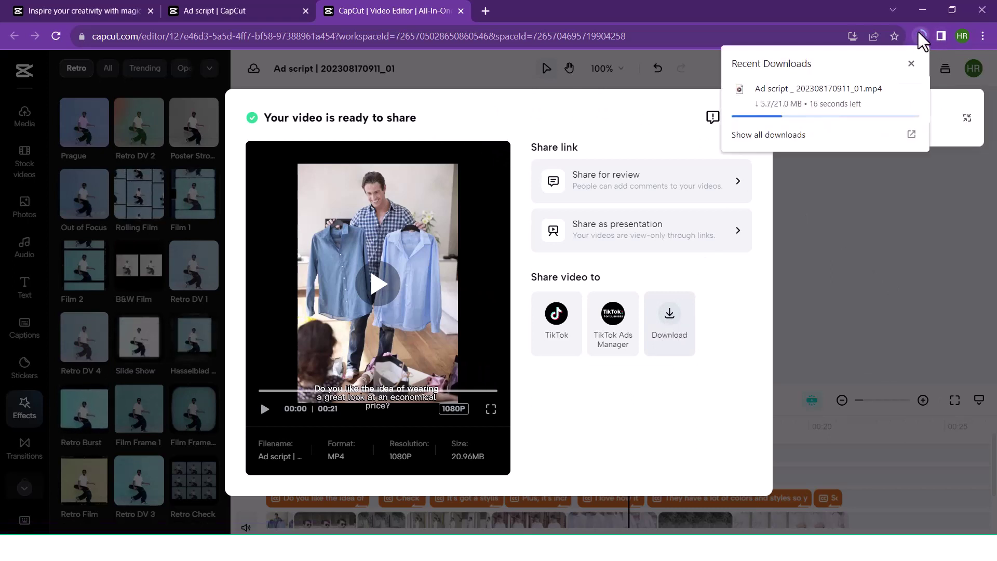